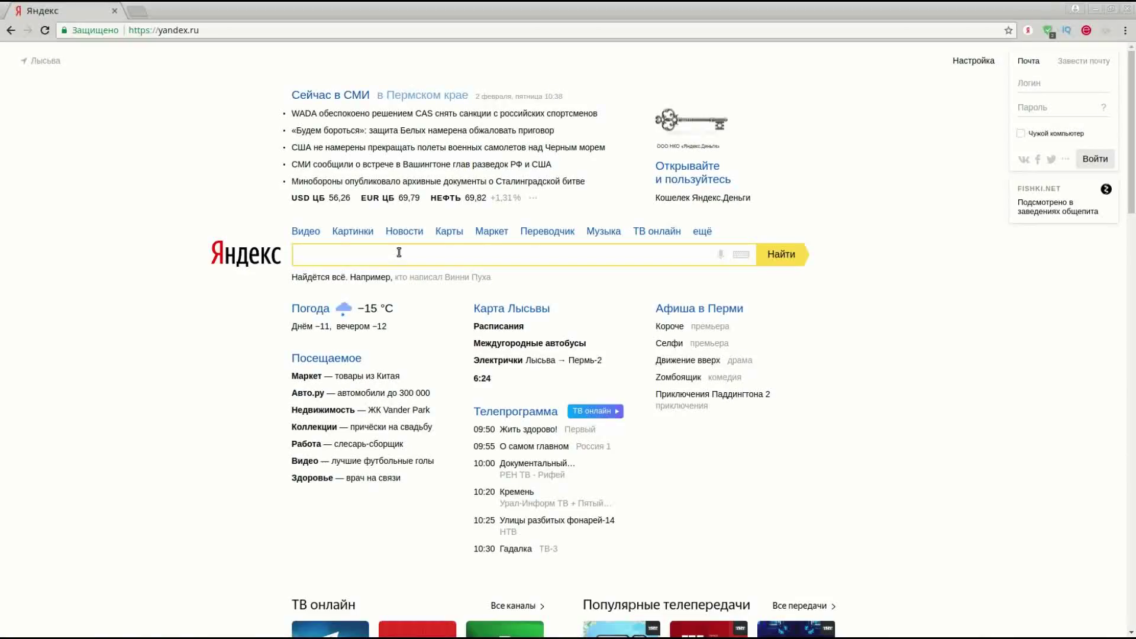
Search Yandex for "Inkscape.org".
text(Ink)
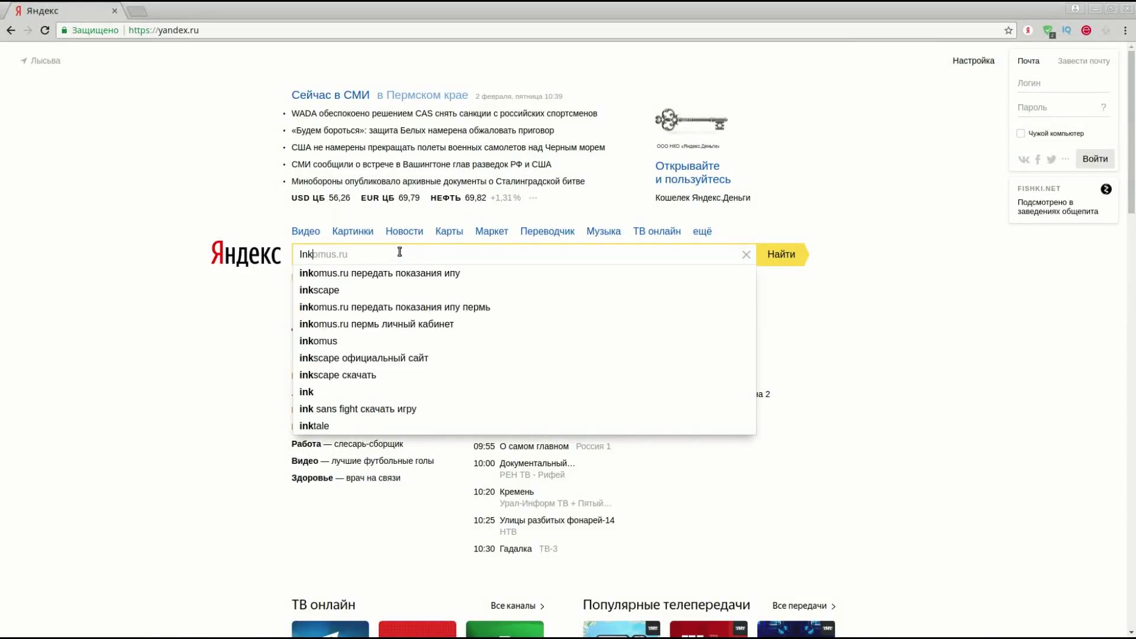
text(scap)
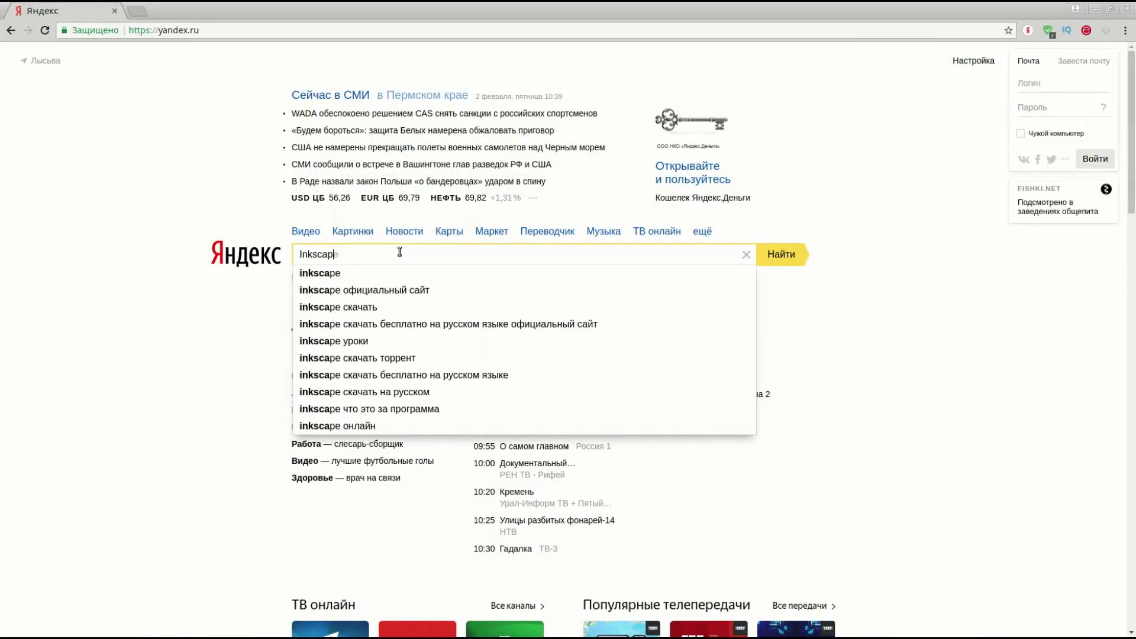
text(e.o)
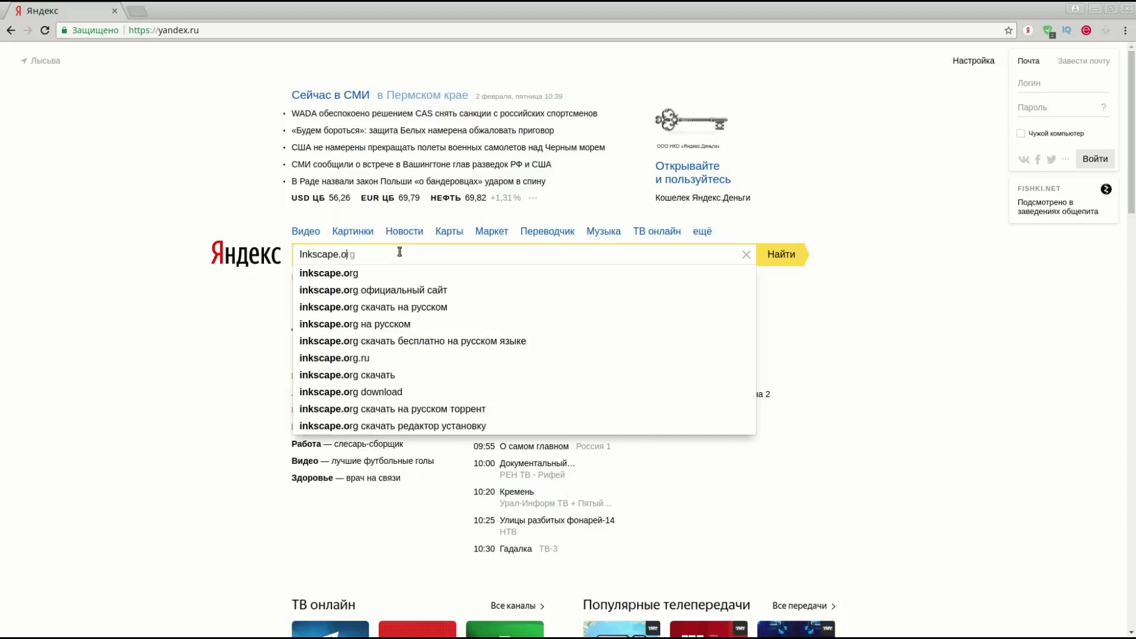
text(rg)
key(Return)
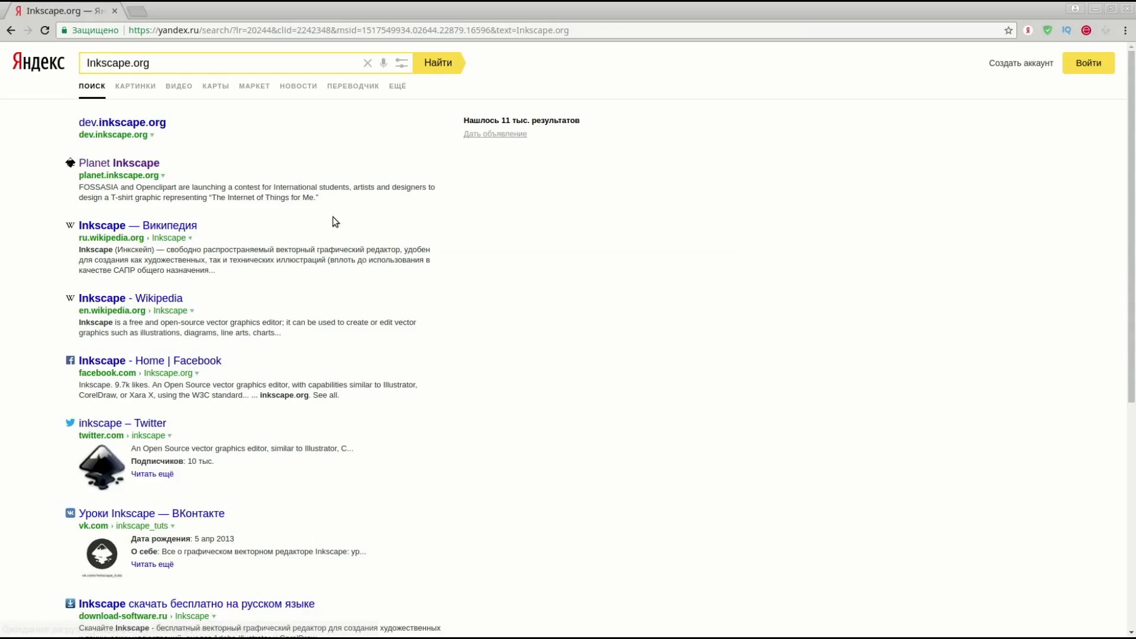
Go from the Planet Inkscape result to the 0.92.2 download page and skim its release notes.
click(144, 176)
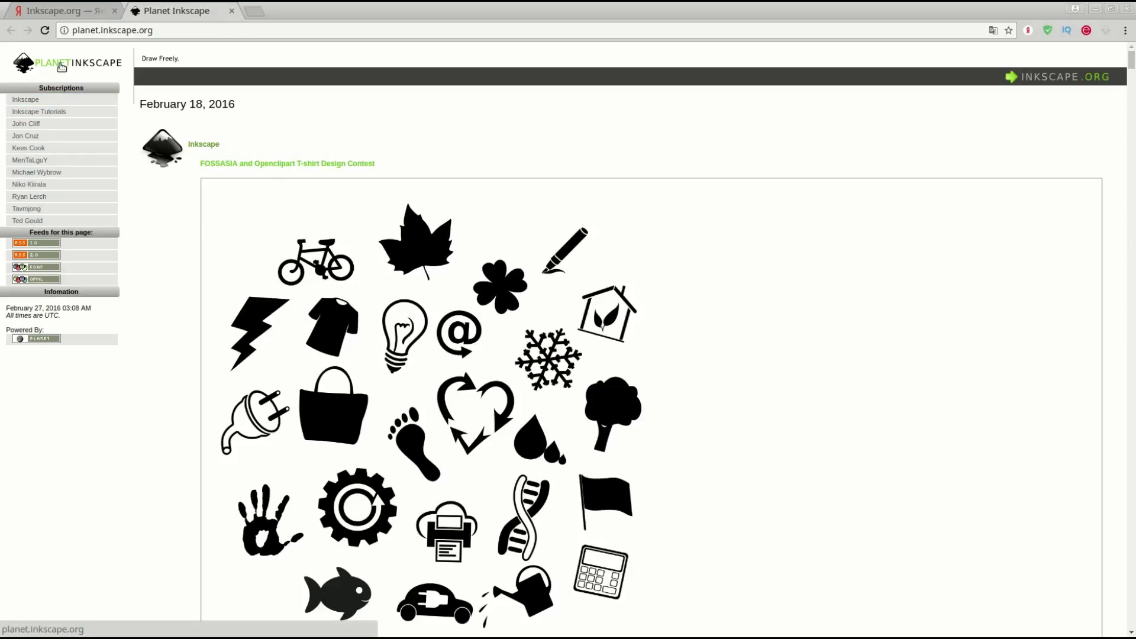
click(57, 101)
mouse_move(399, 124)
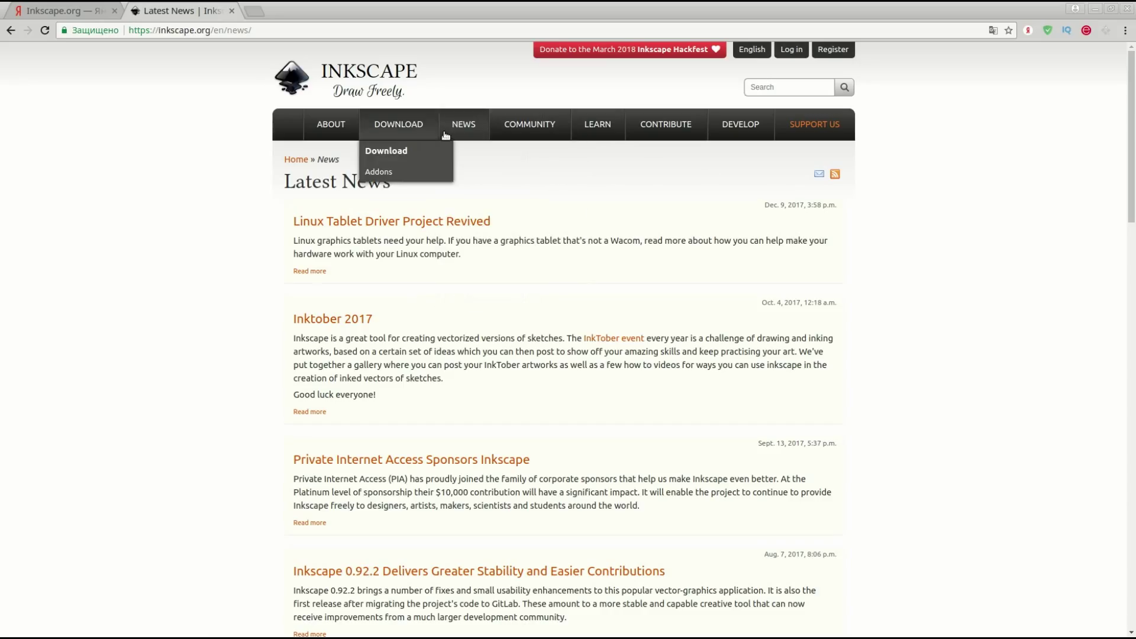
click(408, 149)
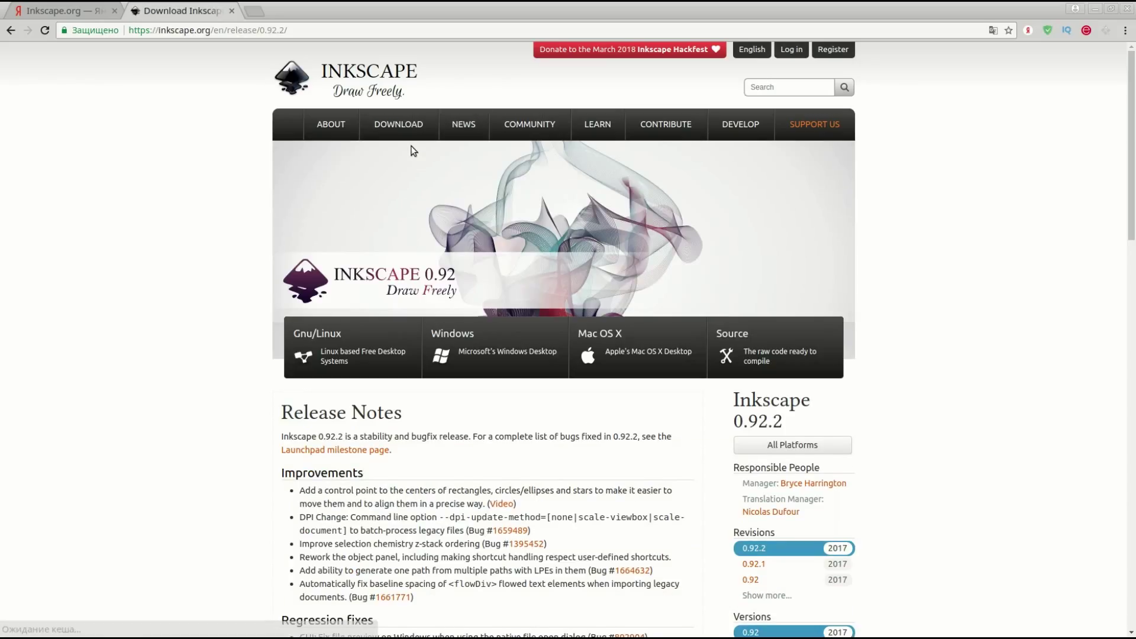
scroll(506, 456, down, 2)
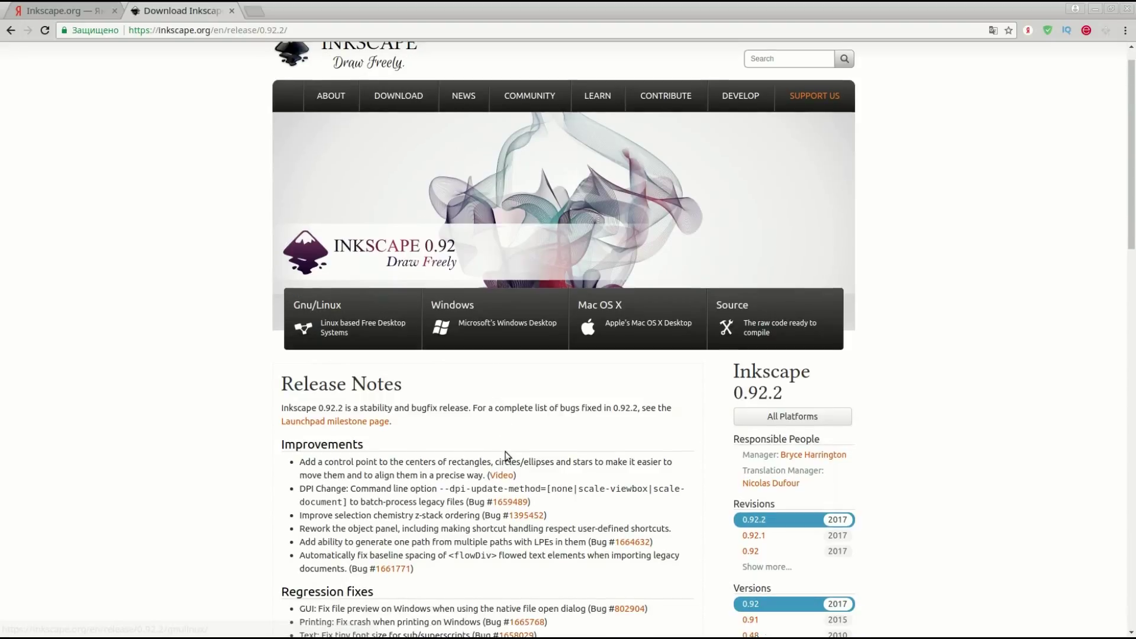
scroll(506, 456, down, 4)
scroll(500, 393, down, 1)
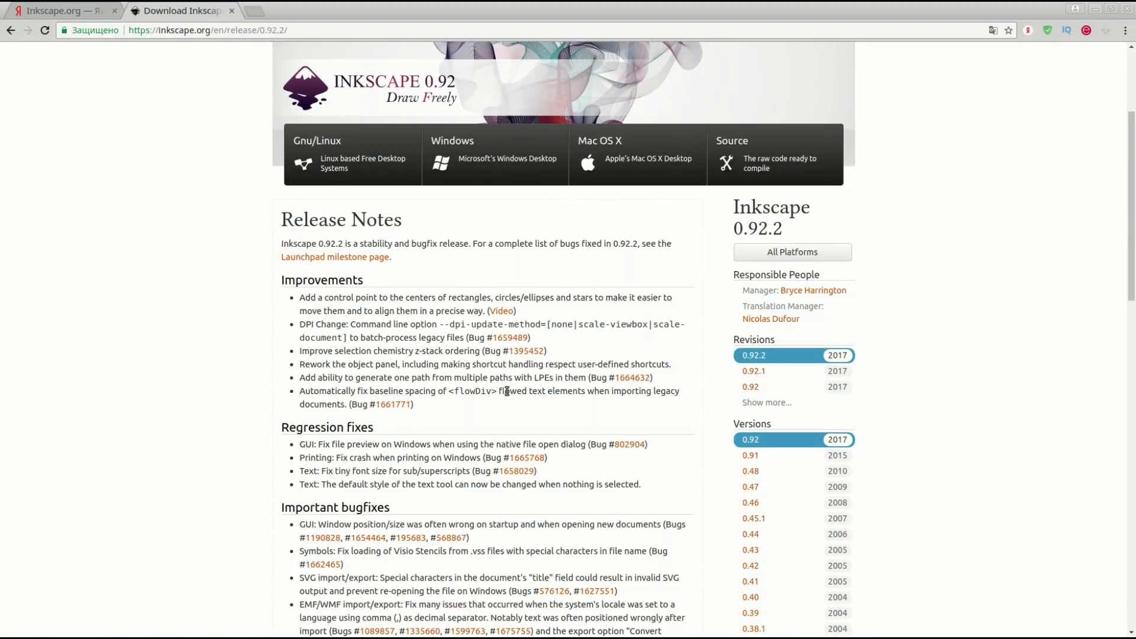
scroll(498, 341, up, 1)
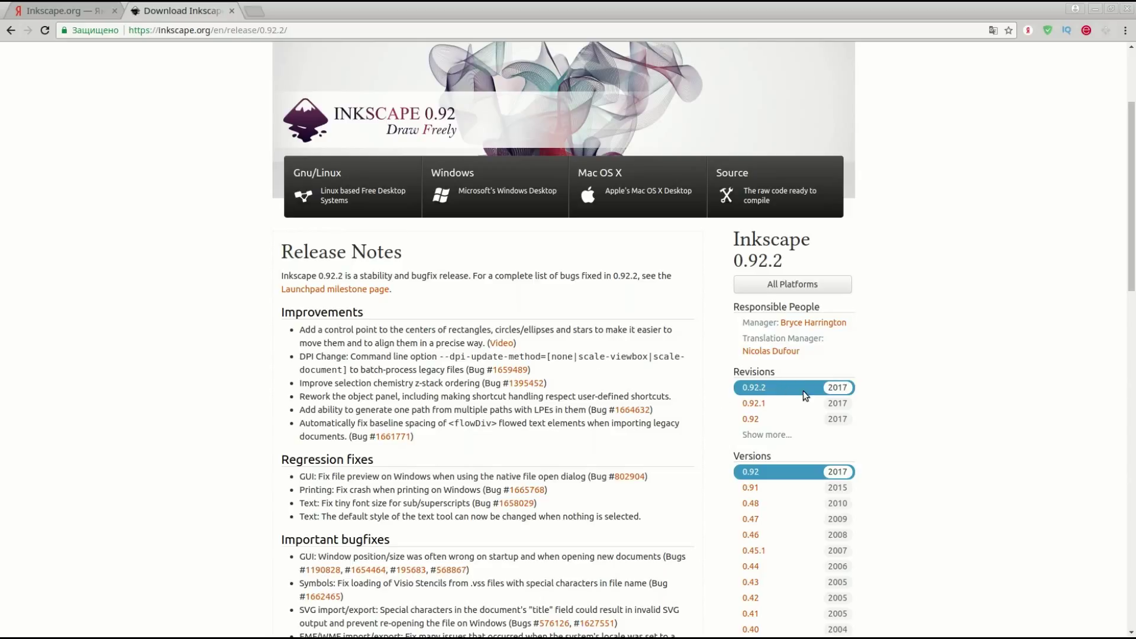
scroll(565, 379, up, 3)
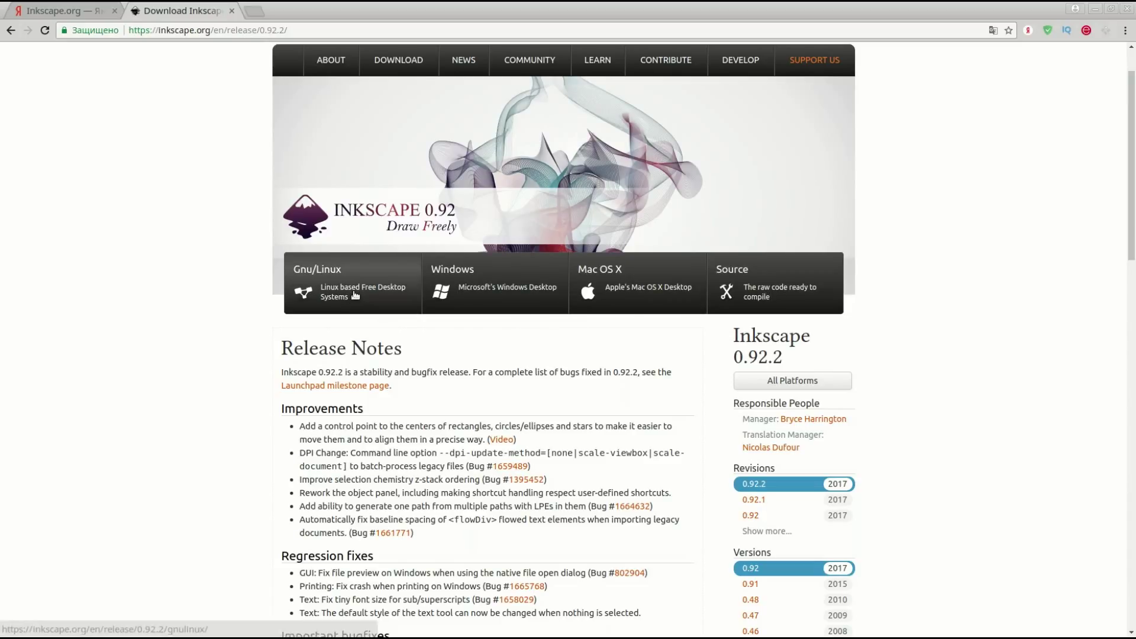
scroll(472, 407, up, 2)
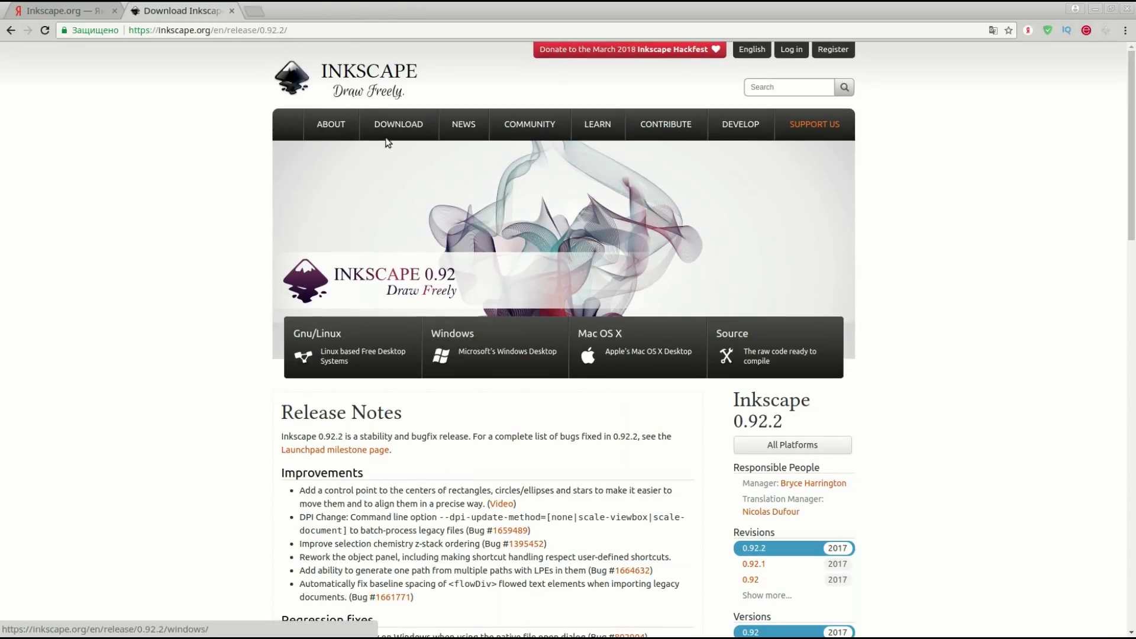
Load inkscape.org in a new third tab, showing stable version 0.92.2.
click(254, 10)
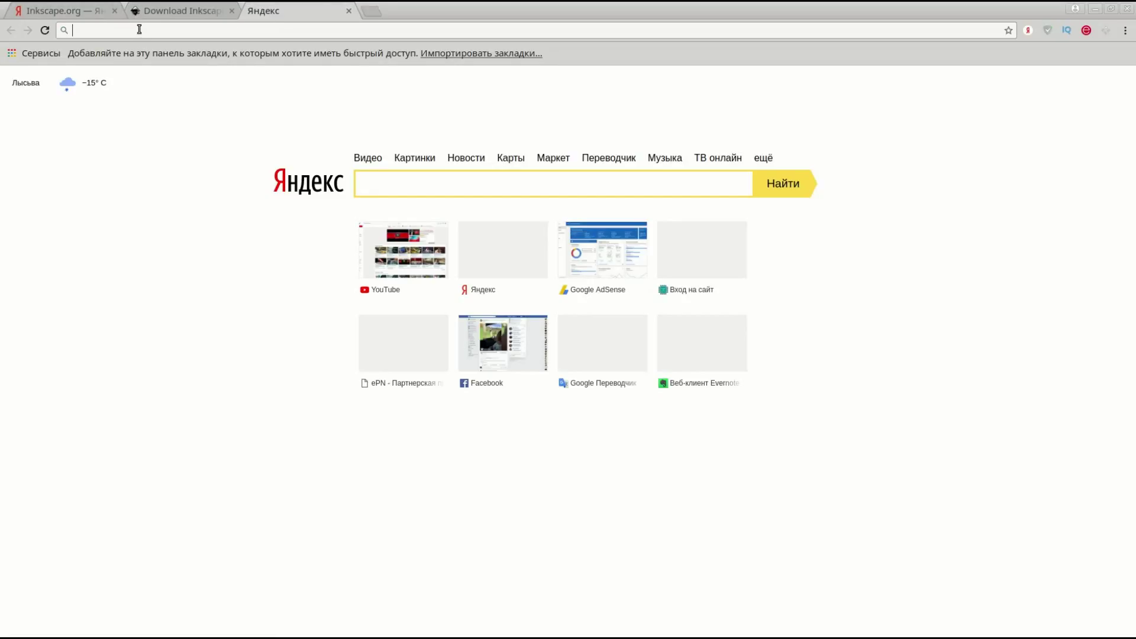
text(inks)
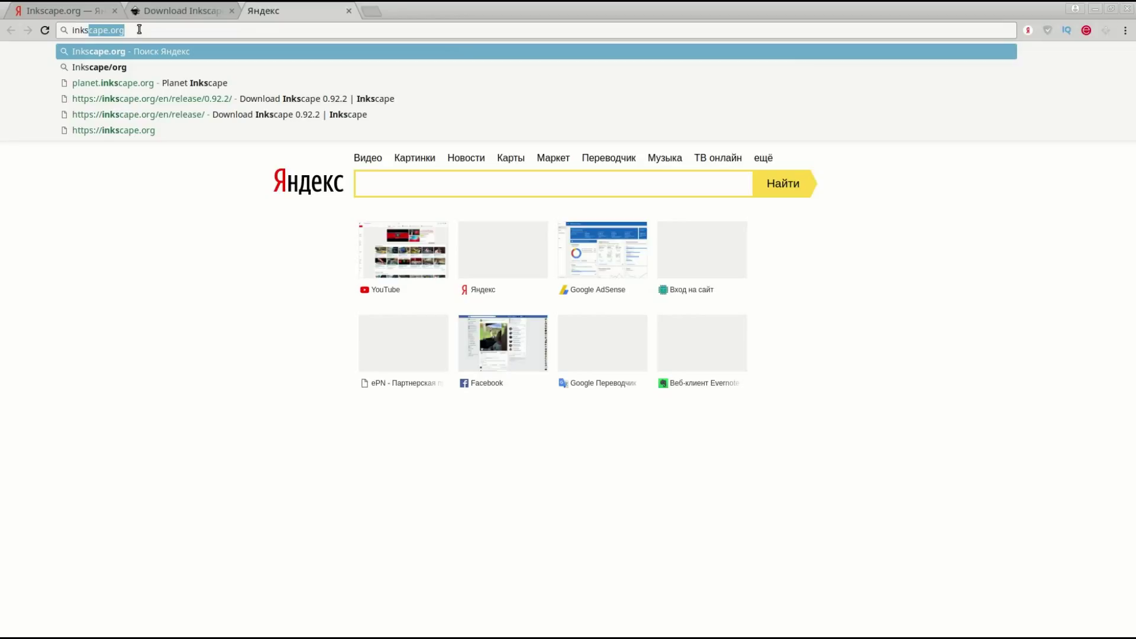
text(cape)
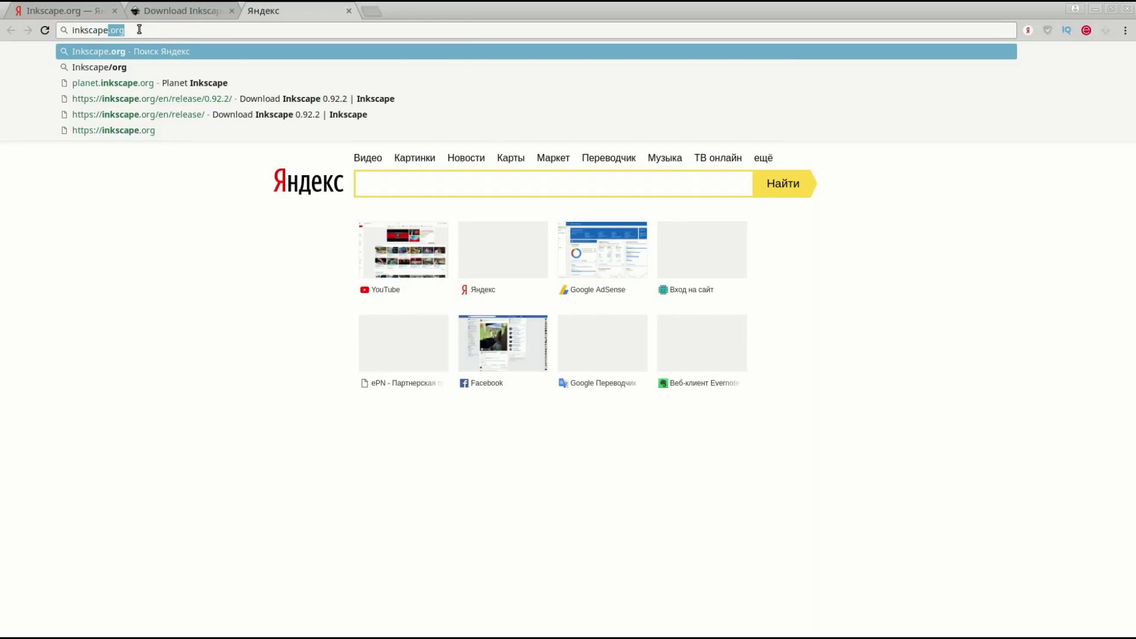
text(.or)
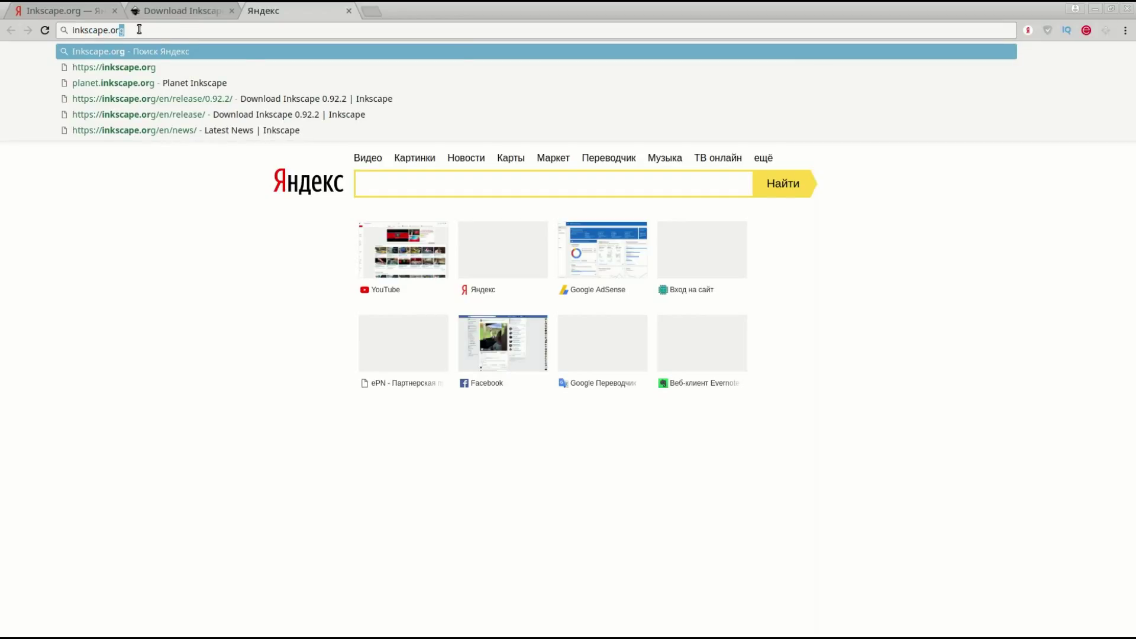
text(g)
key(Return)
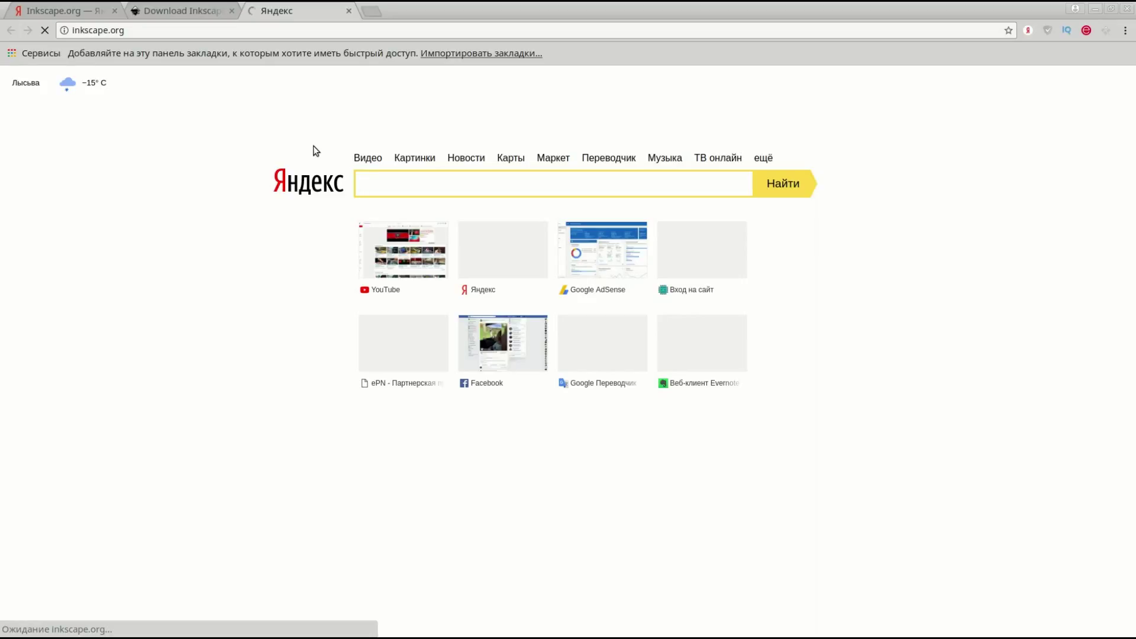
click(170, 27)
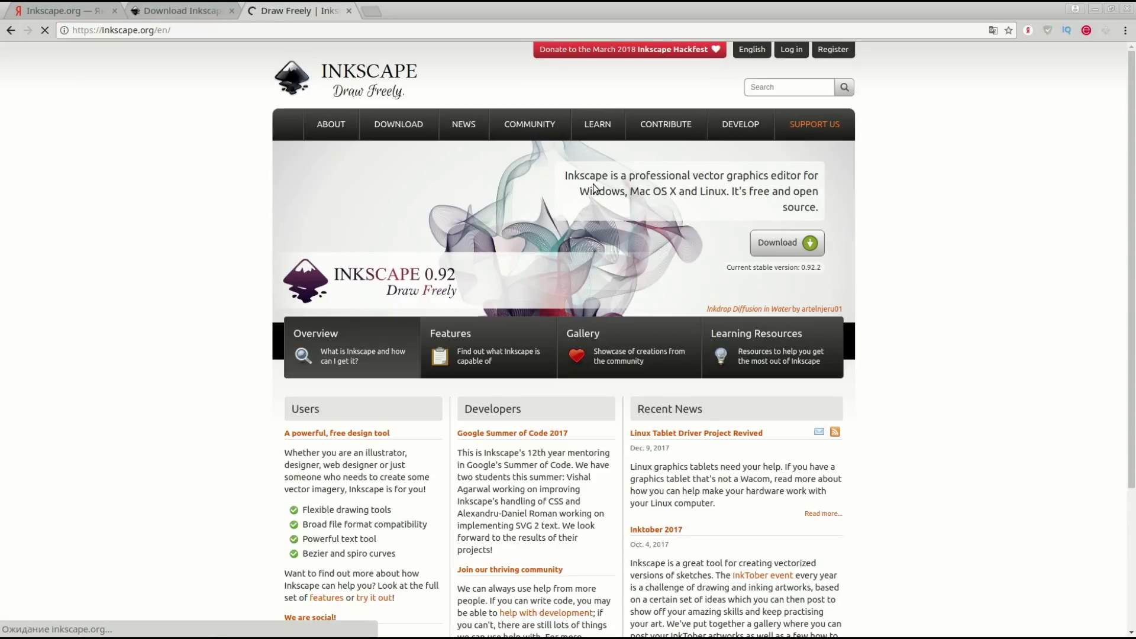
mouse_move(398, 124)
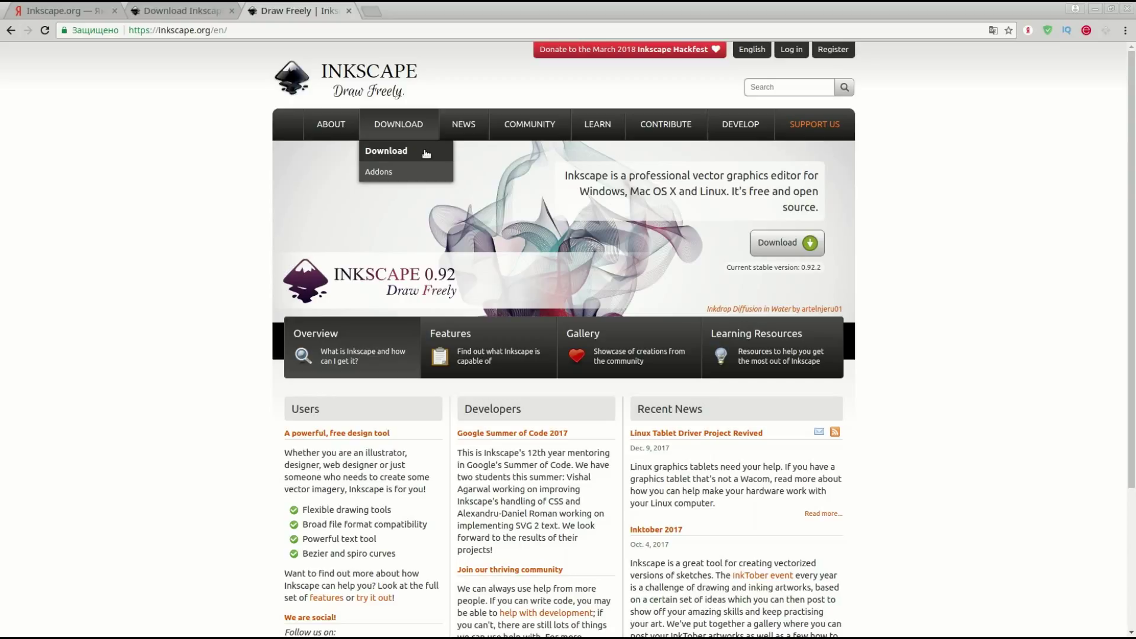
Browse the 0.92.2 download page through to the Windows 64-bit download option.
click(426, 153)
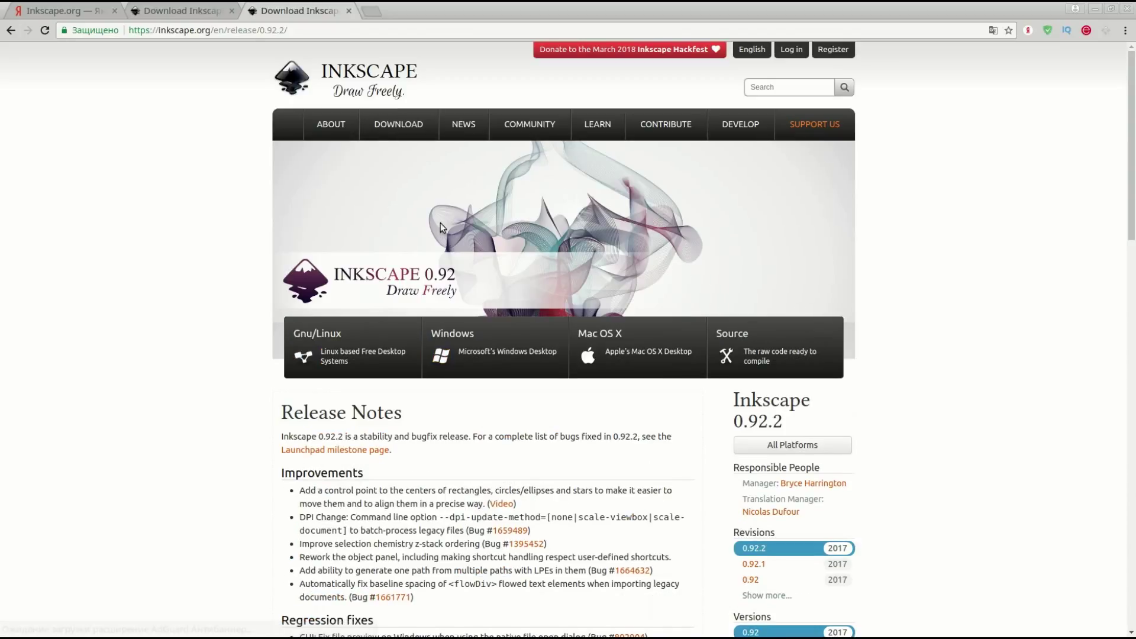
scroll(421, 251, down, 4)
click(534, 246)
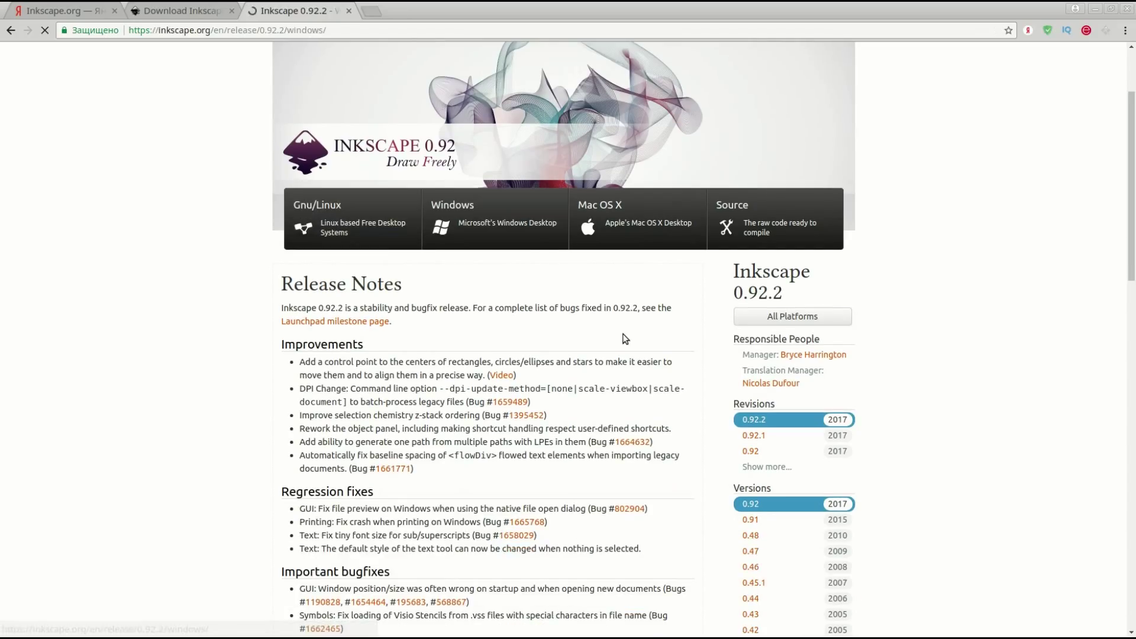
scroll(508, 323, down, 5)
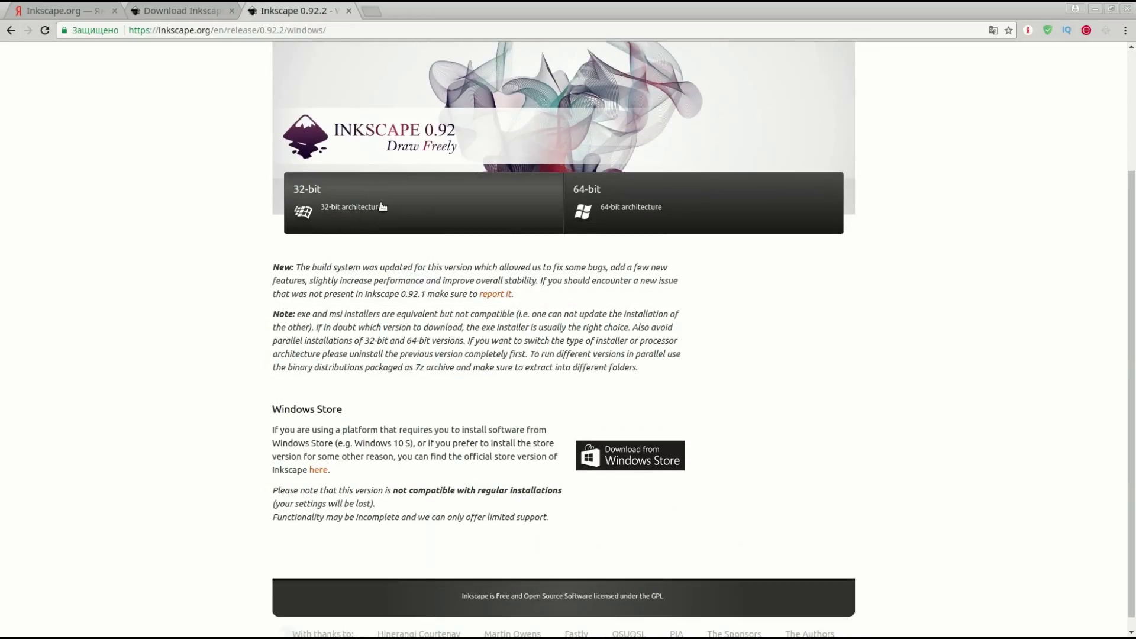
click(644, 207)
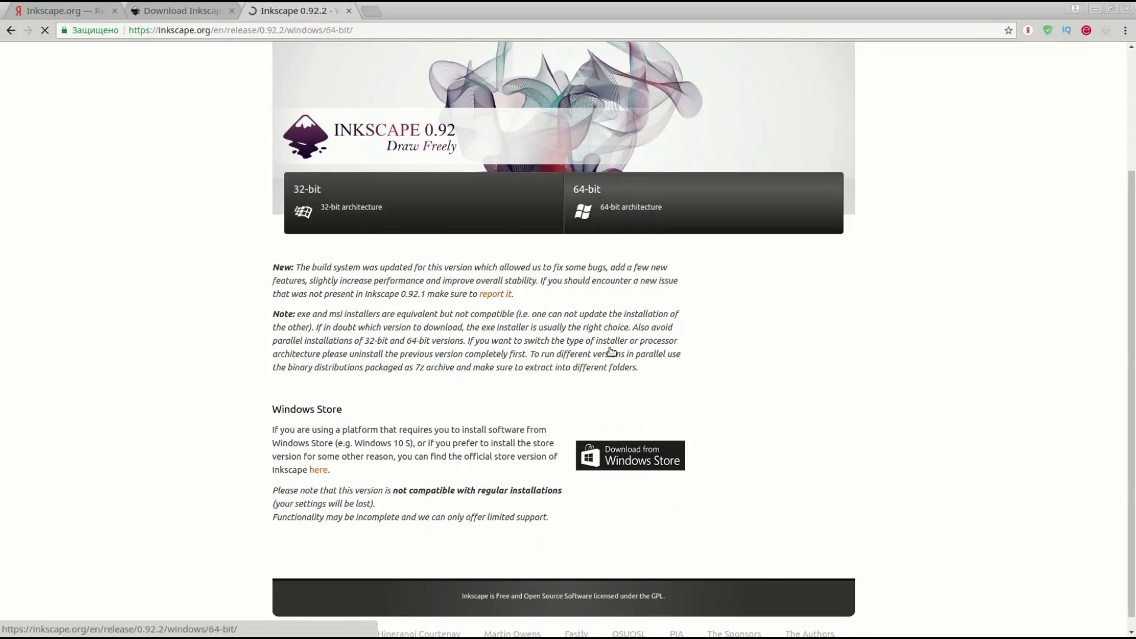
scroll(562, 326, down, 5)
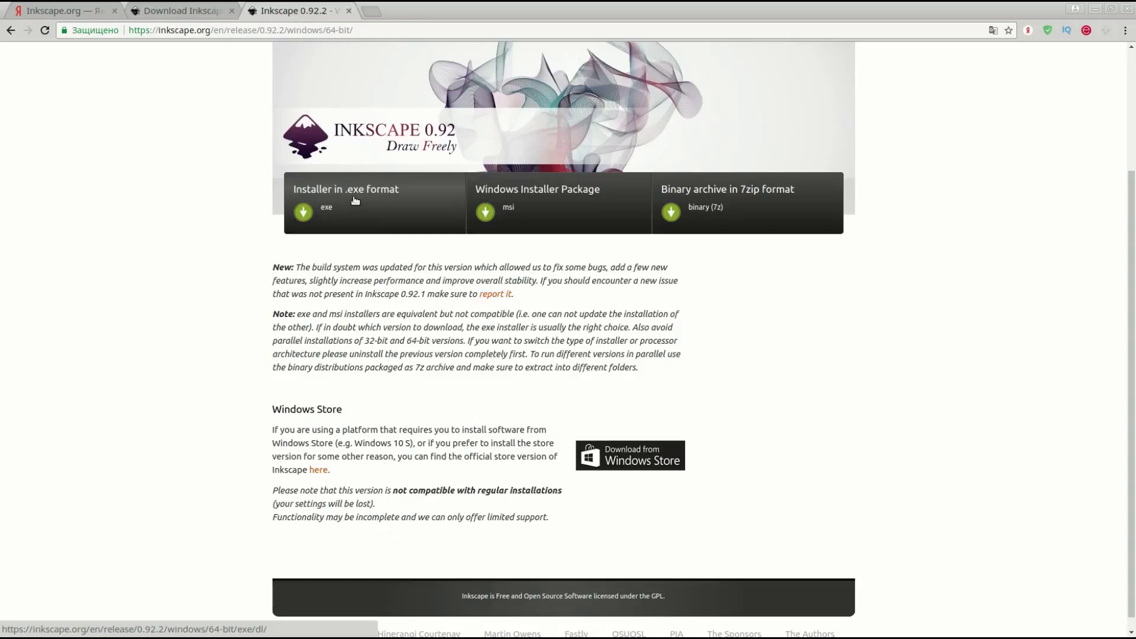
scroll(434, 353, up, 5)
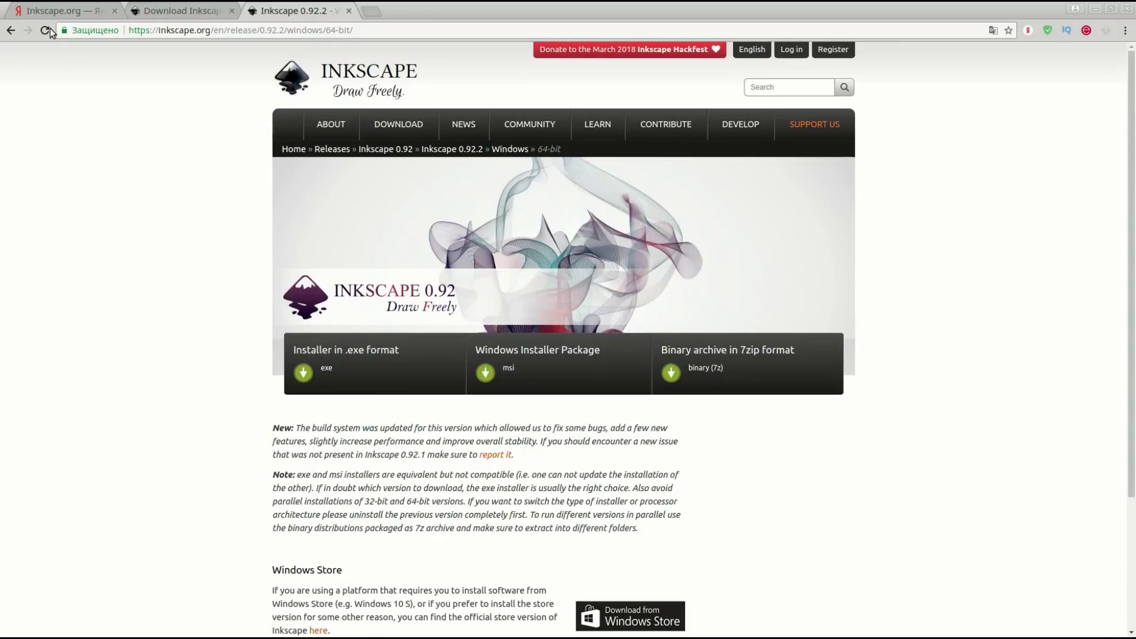
Return to the 0.92.2 release page and open the Gnu/Linux downloads.
click(11, 29)
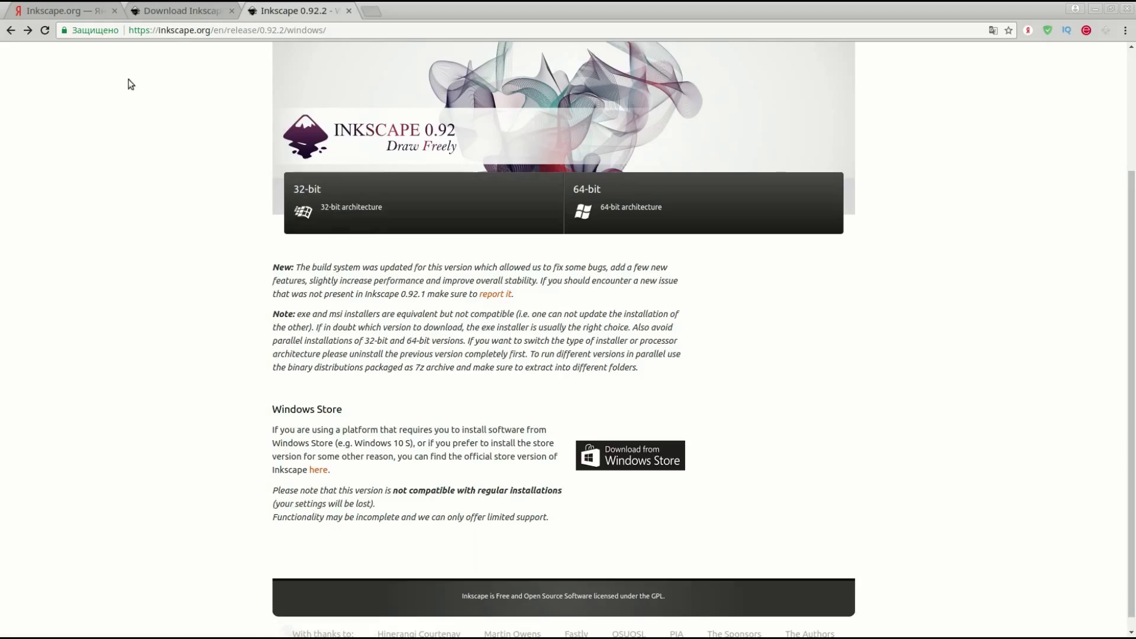
click(11, 29)
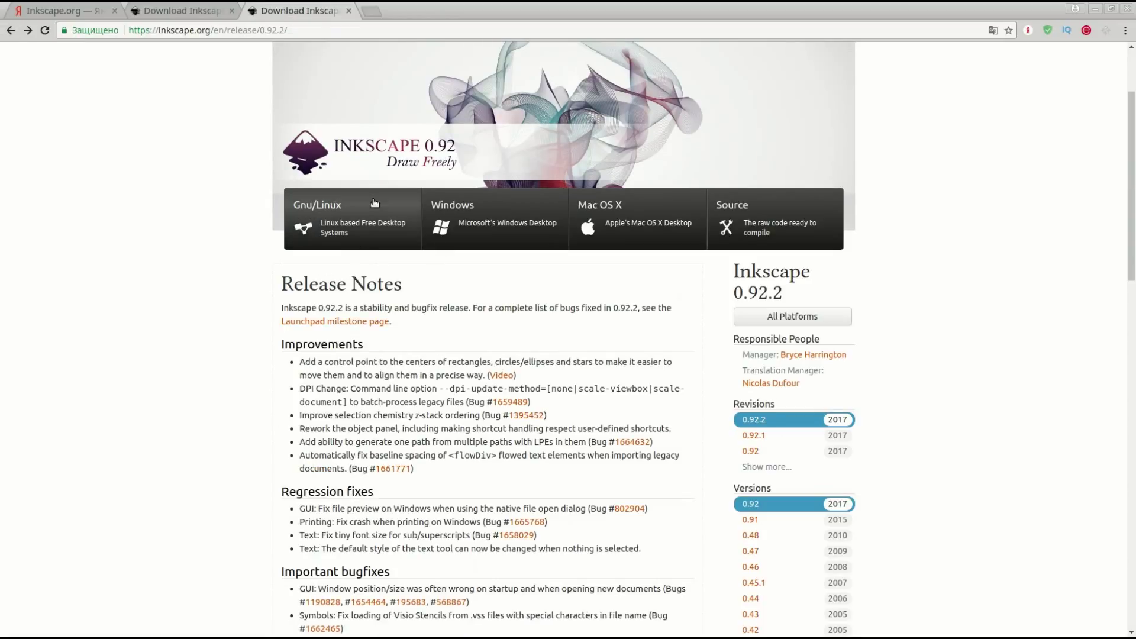
click(374, 203)
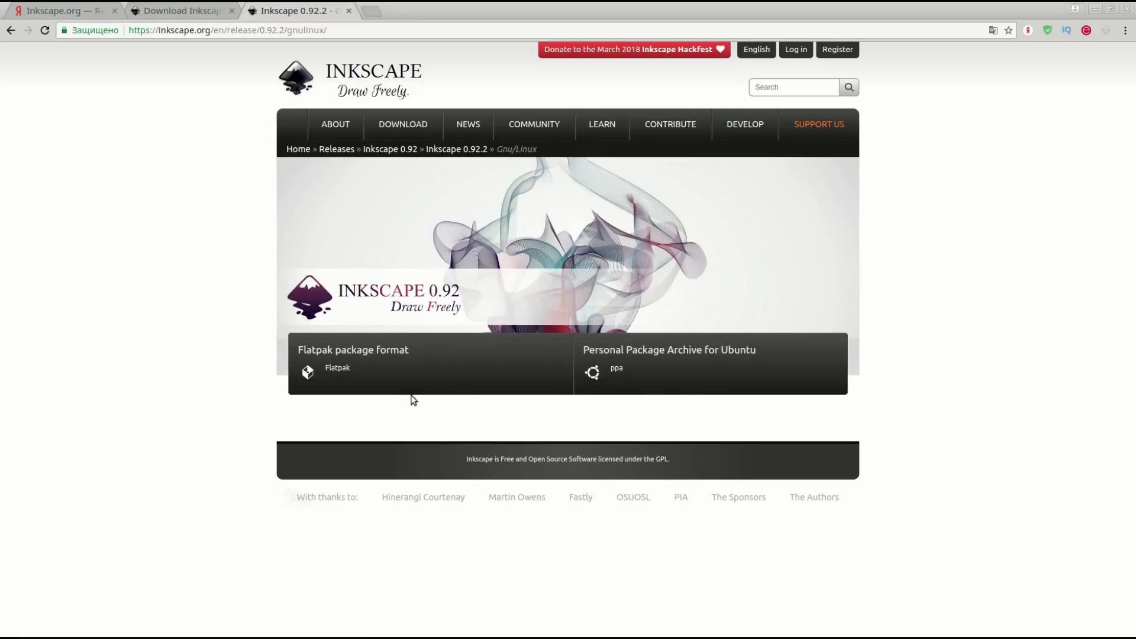
View the Ubuntu Inkscape Stable PPA, then return and pick the Mac OS X downloads.
click(658, 360)
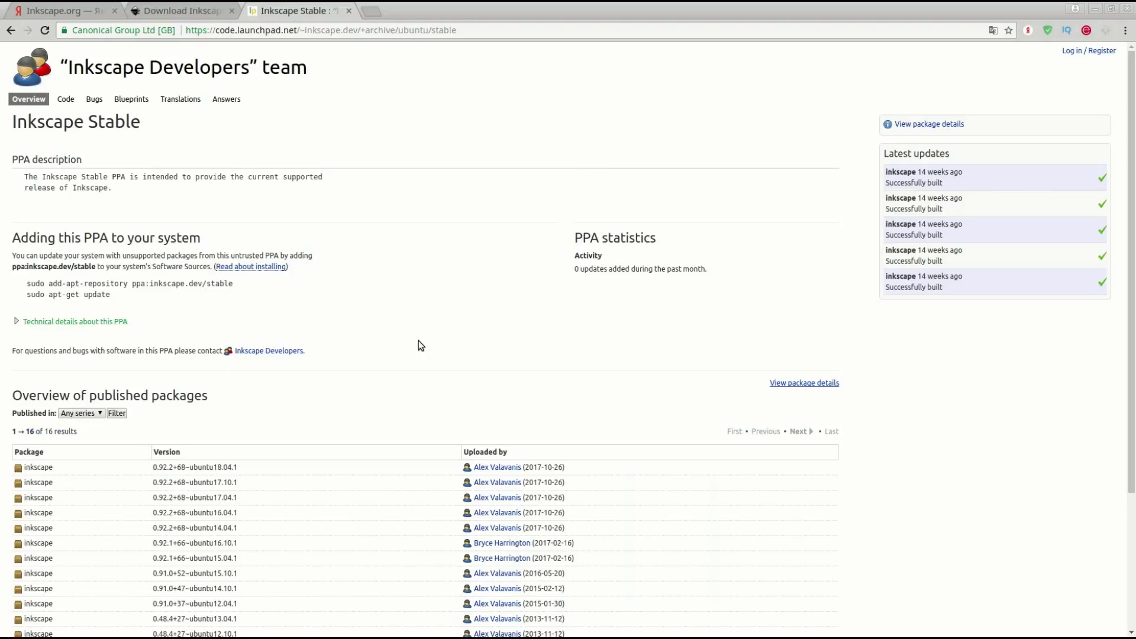
click(229, 9)
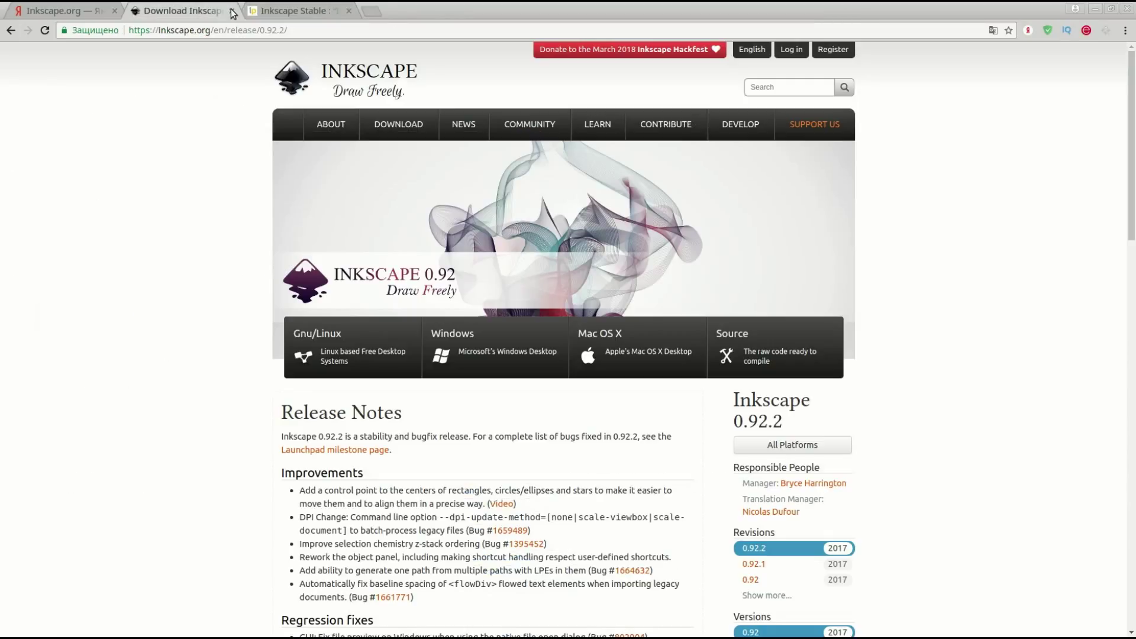
click(656, 343)
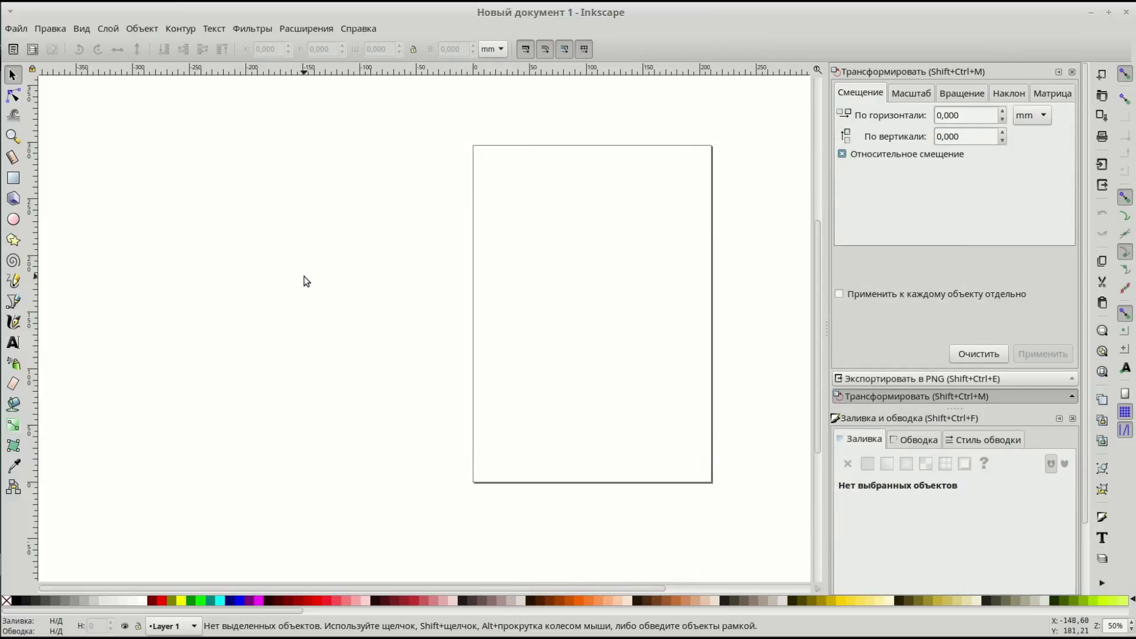
Open Document Properties, keeping millimetres as display and page-size units.
click(7, 23)
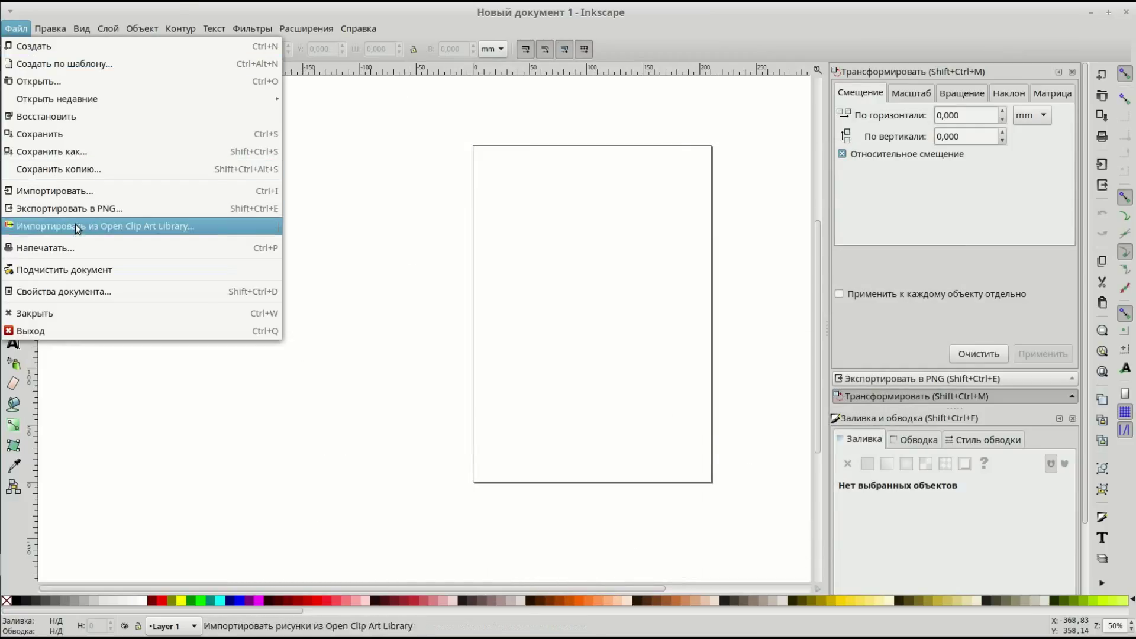
click(79, 290)
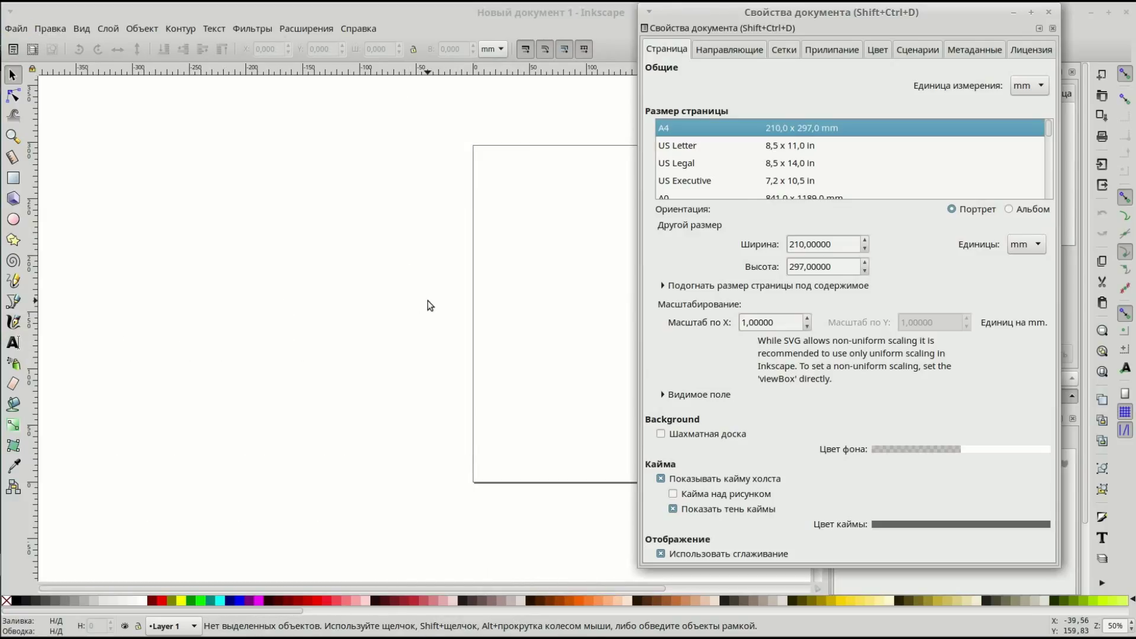
drag(786, 11, 268, 11)
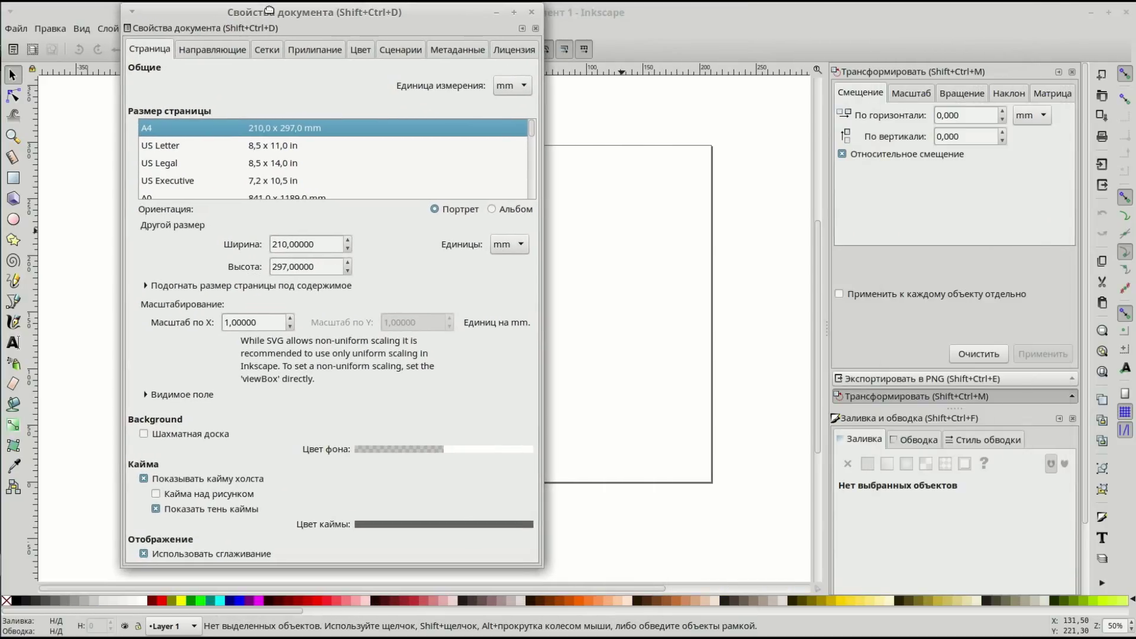
click(513, 87)
click(508, 85)
click(521, 245)
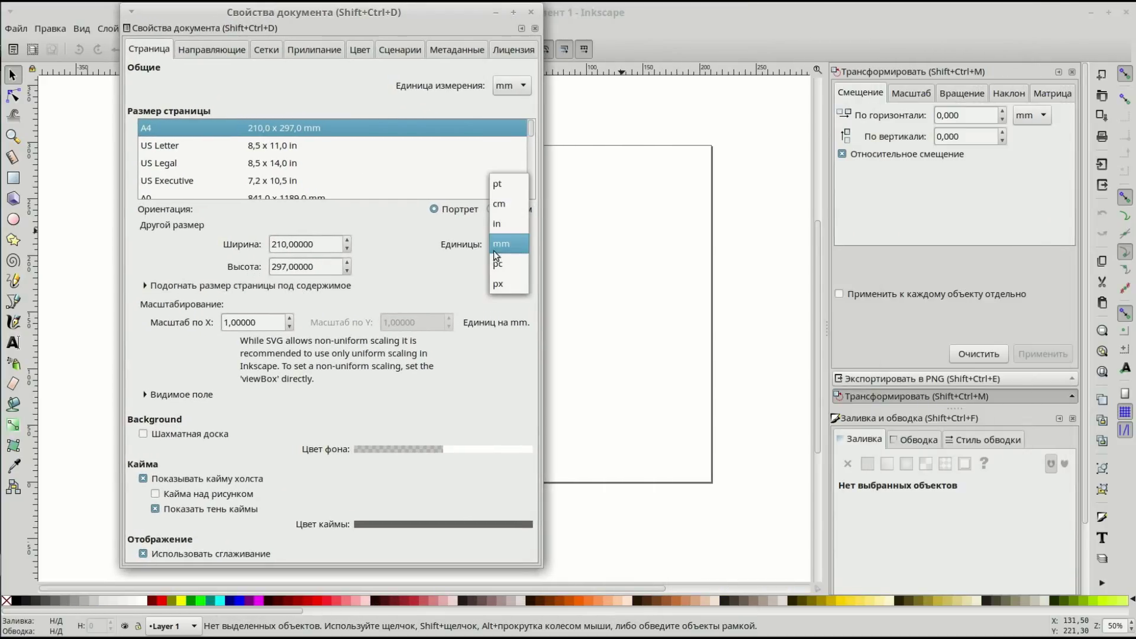
click(504, 244)
Set the page to 350 × 300 mm, remove the border shadow, and create a rectangular grid.
drag(319, 243, 213, 235)
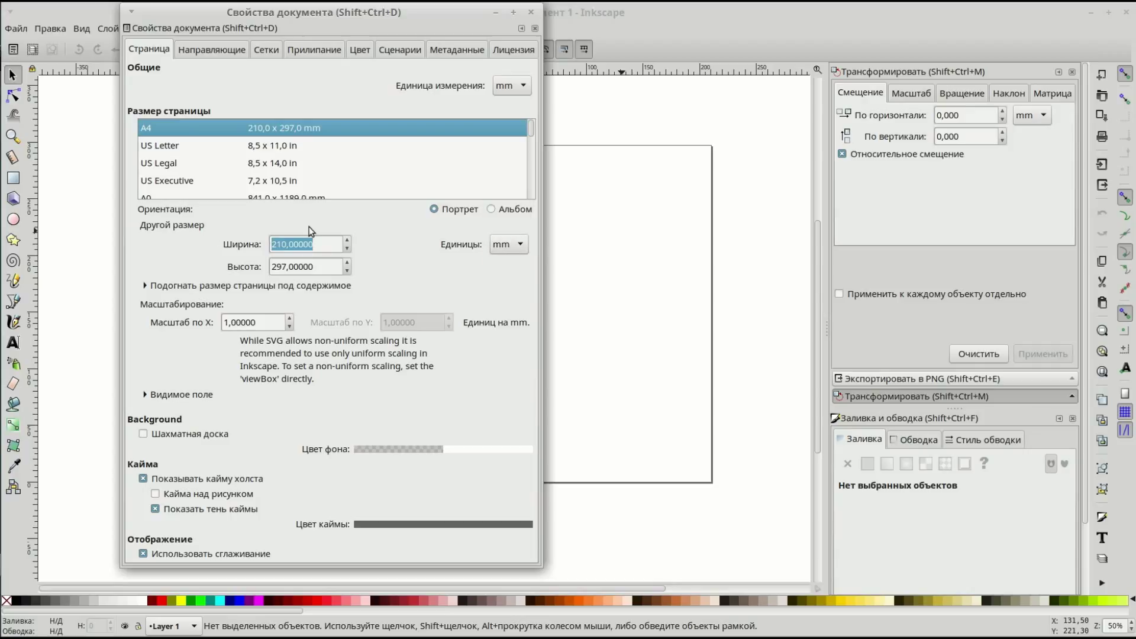
text(350)
key(Return)
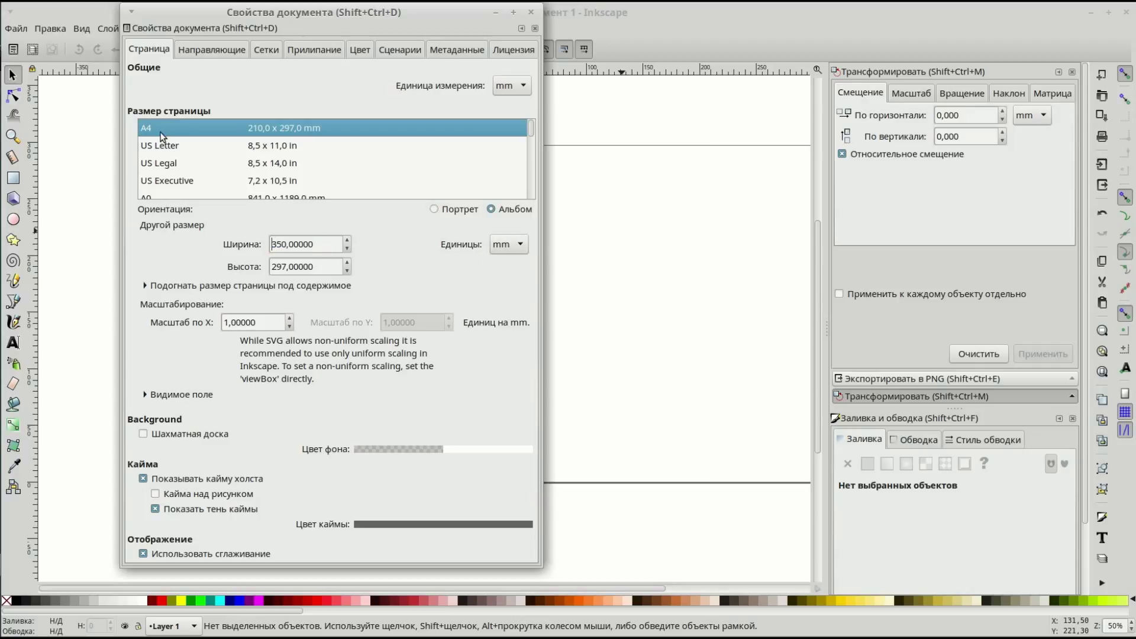
drag(321, 267, 224, 250)
text(3)
text(00)
key(Return)
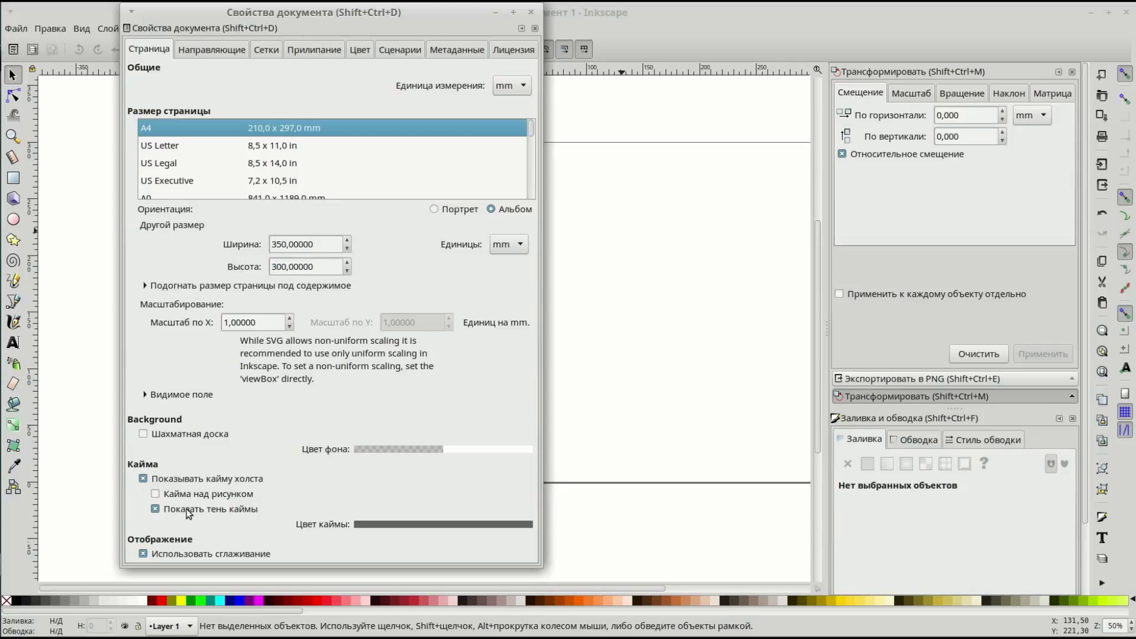
click(187, 510)
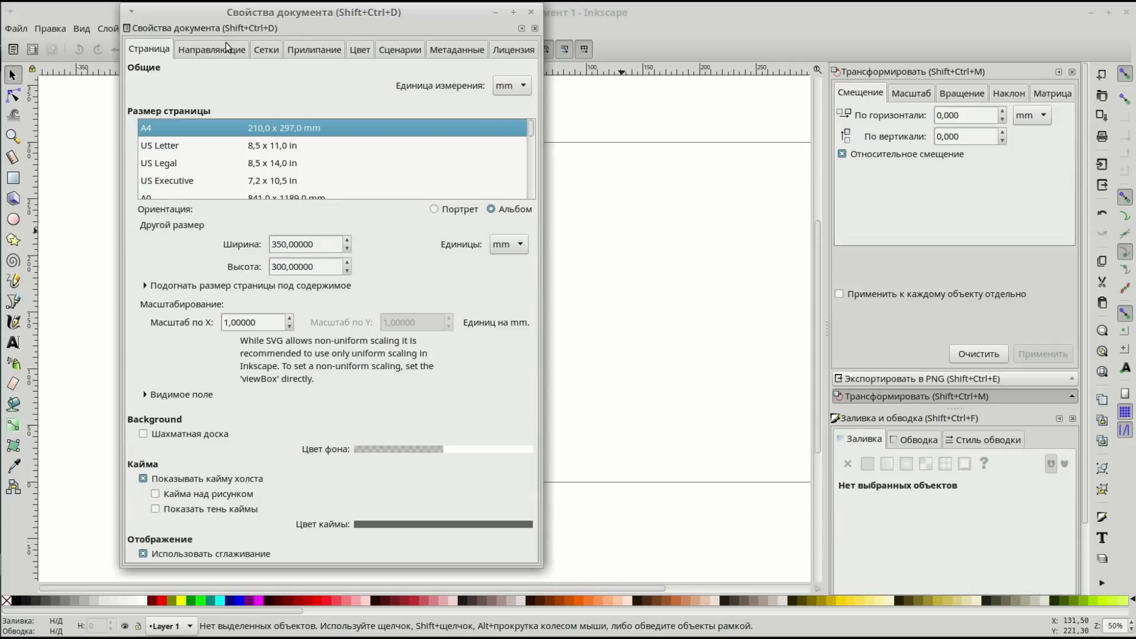
click(264, 50)
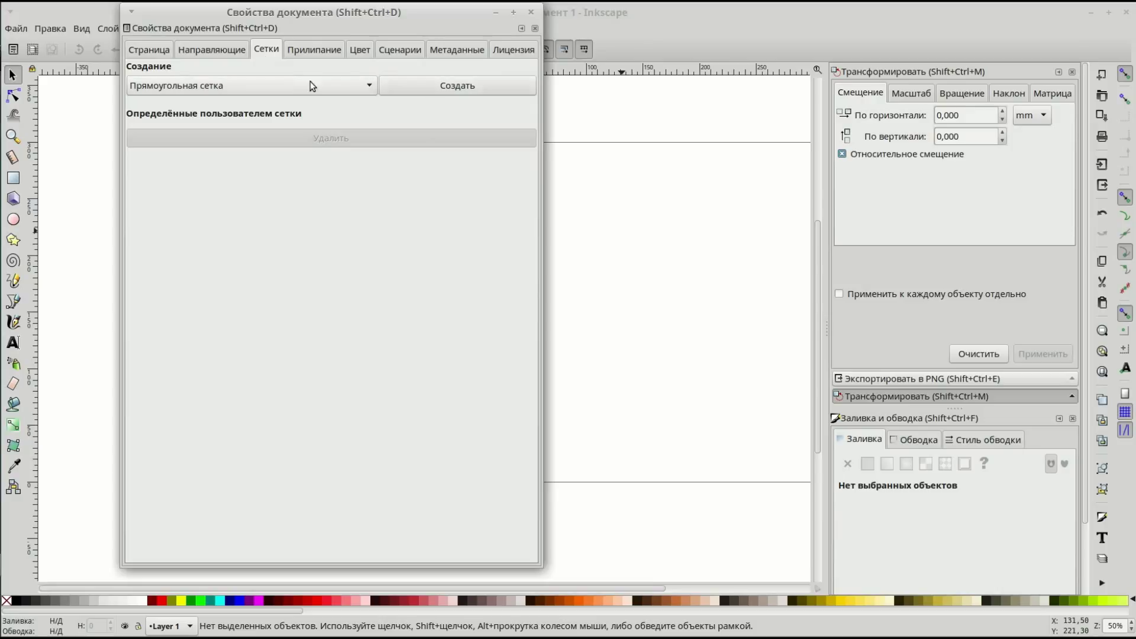
click(457, 89)
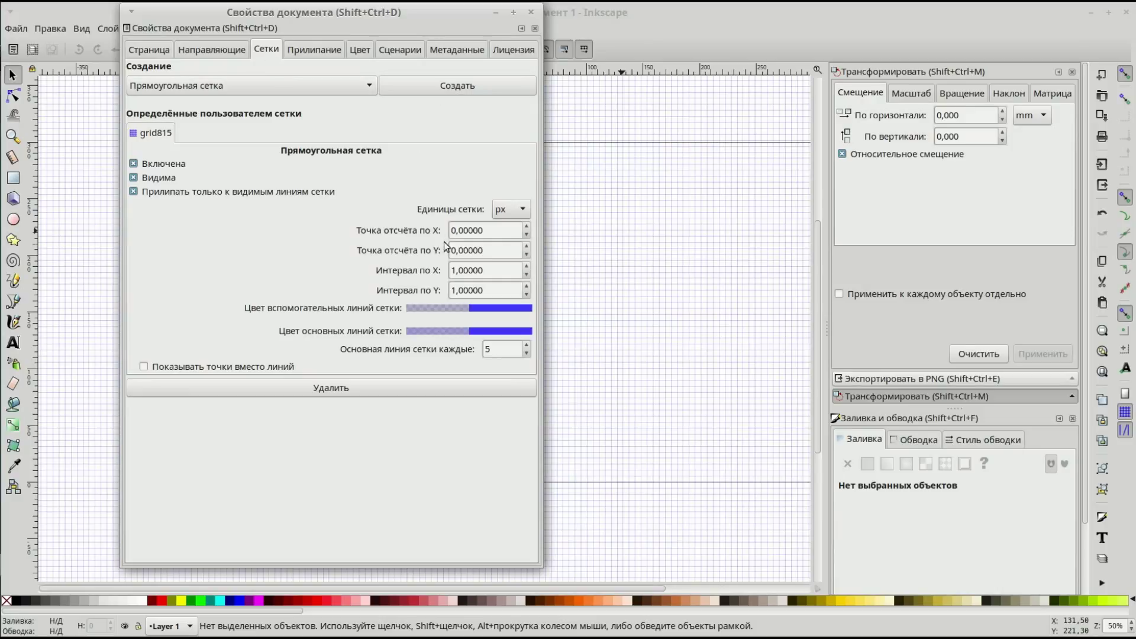
Switch the grid units to mm with 5 mm spacing in X and Y.
drag(499, 276, 394, 255)
click(518, 208)
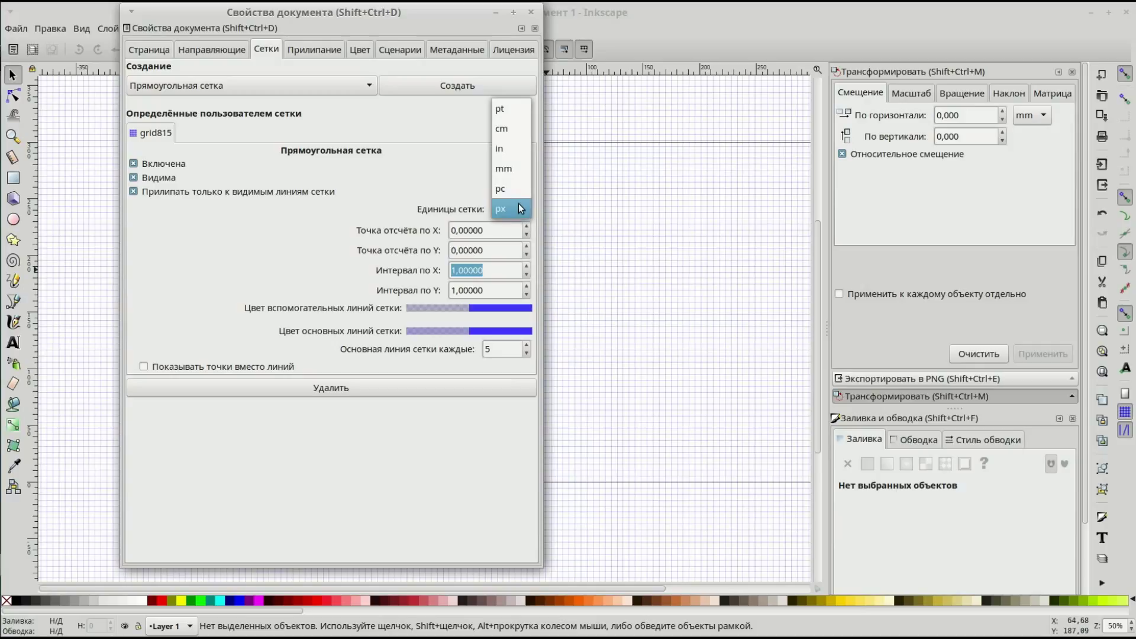
click(508, 172)
drag(493, 269, 360, 248)
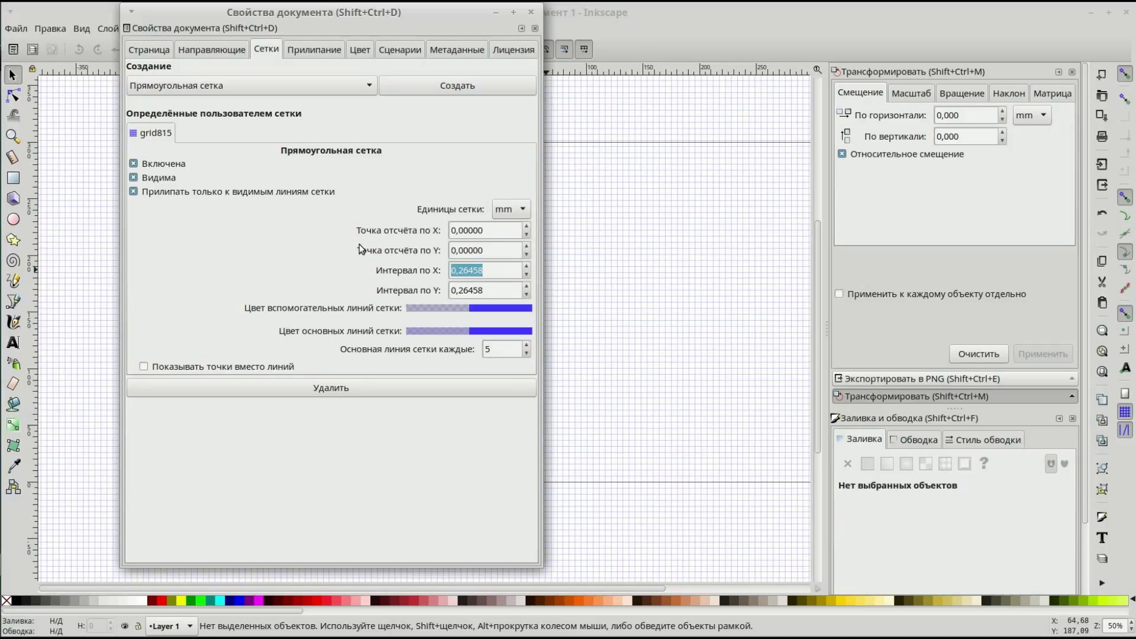
text(5)
key(Return)
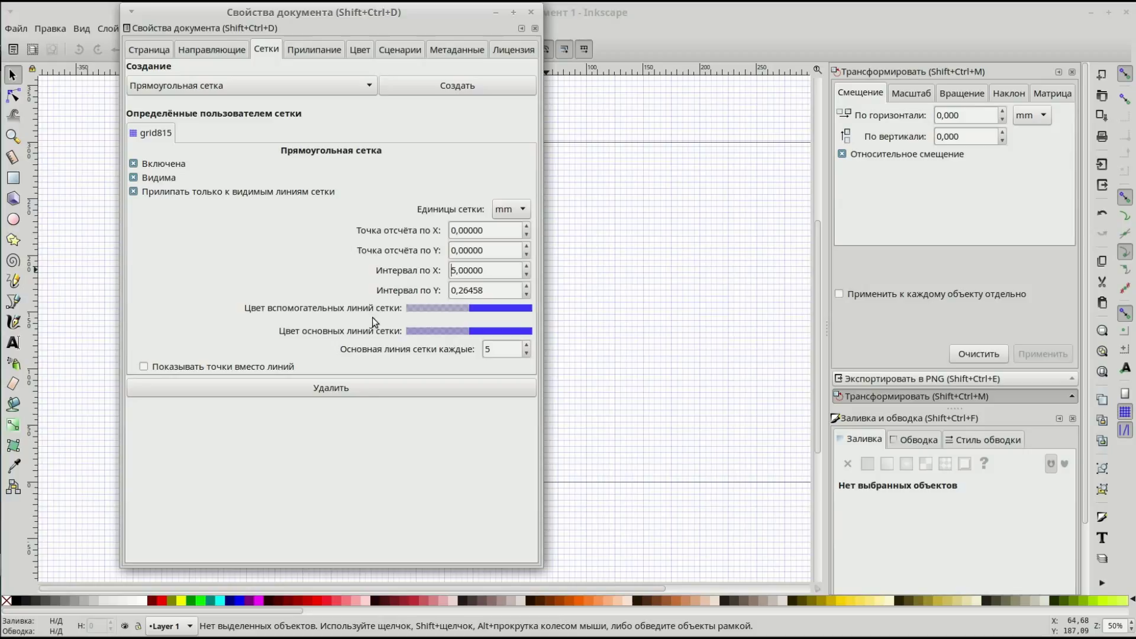
drag(517, 295, 406, 276)
text(5)
key(Return)
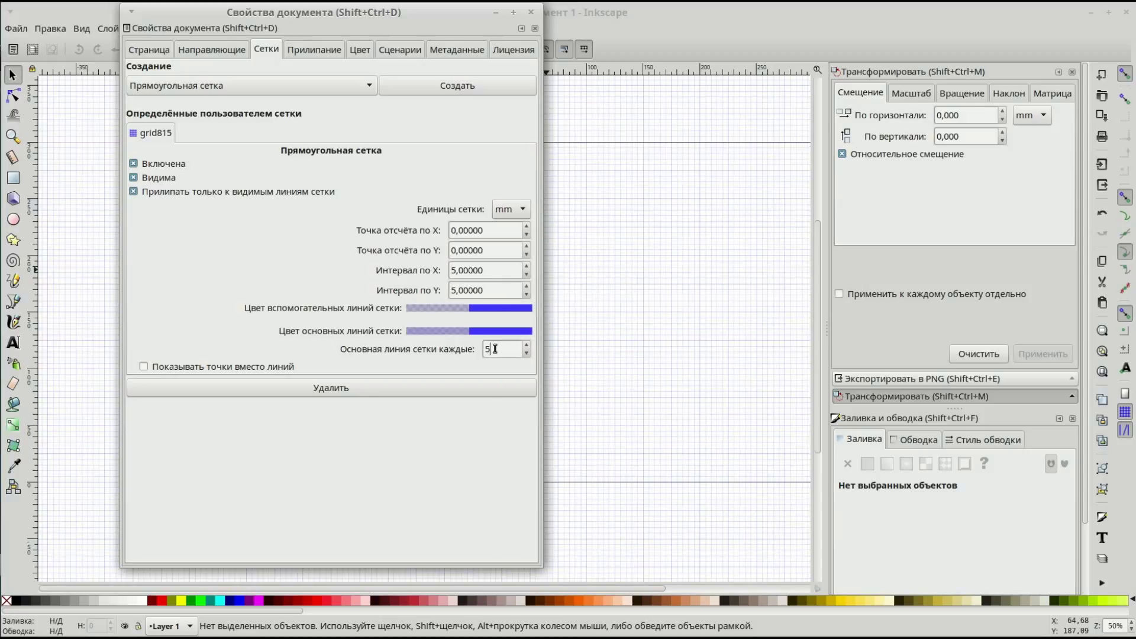
Set a major grid line every 10 and toggle the grid off and on.
drag(497, 348, 449, 348)
text(10)
click(163, 164)
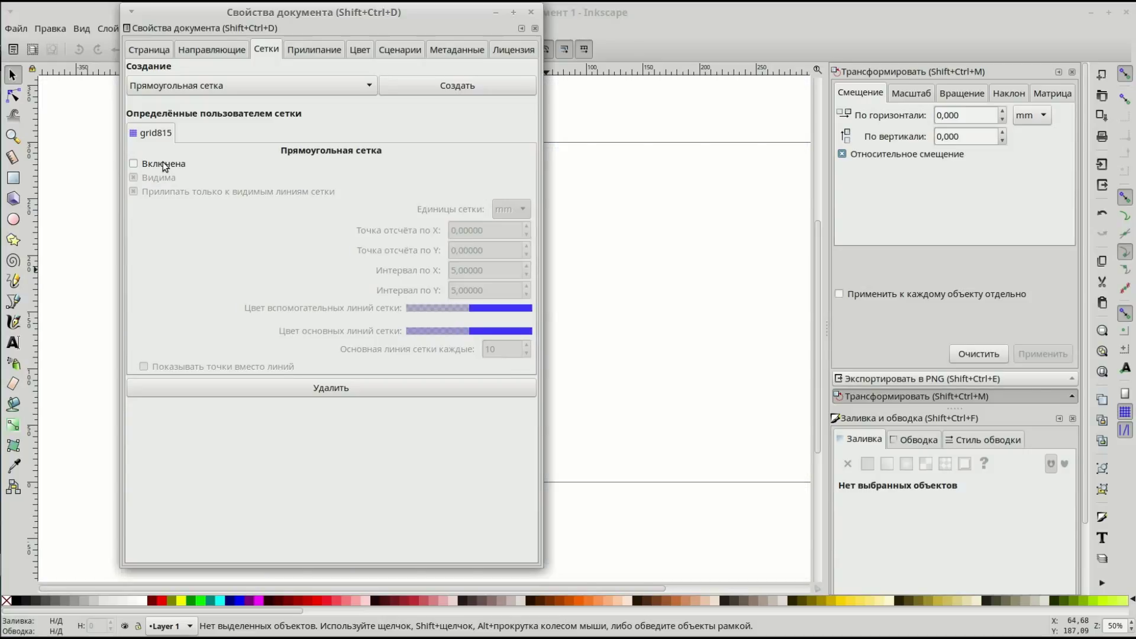
mouse_move(401, 13)
mouse_down()
mouse_move(306, 24)
mouse_move(322, 26)
mouse_up()
ctrl+scroll(578, 382, up, 3)
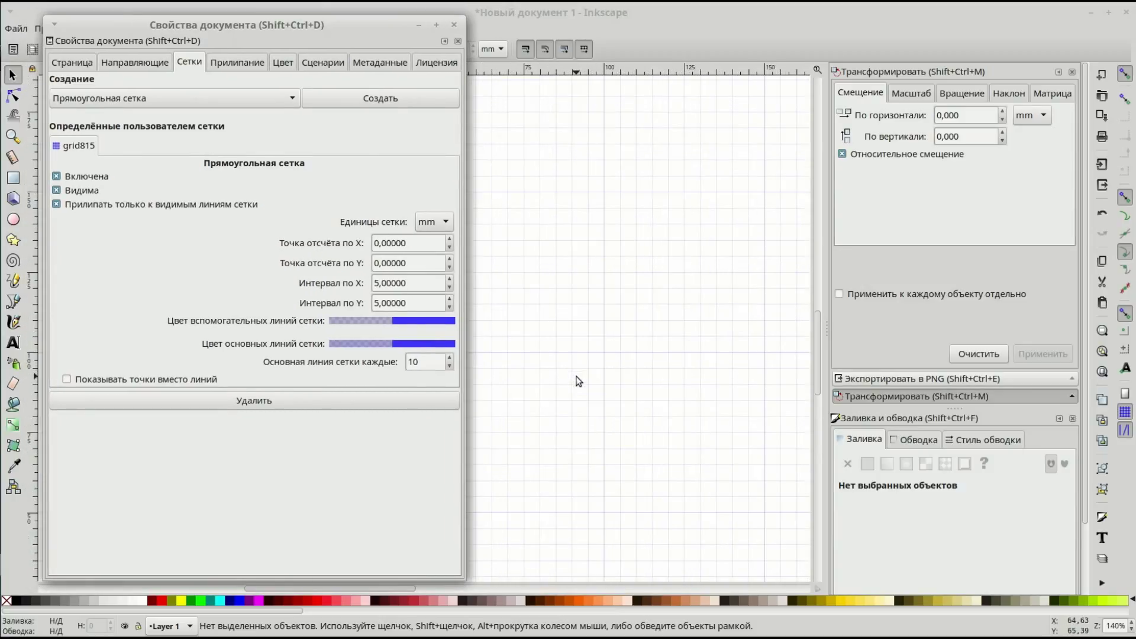
ctrl+scroll(570, 384, down, 2)
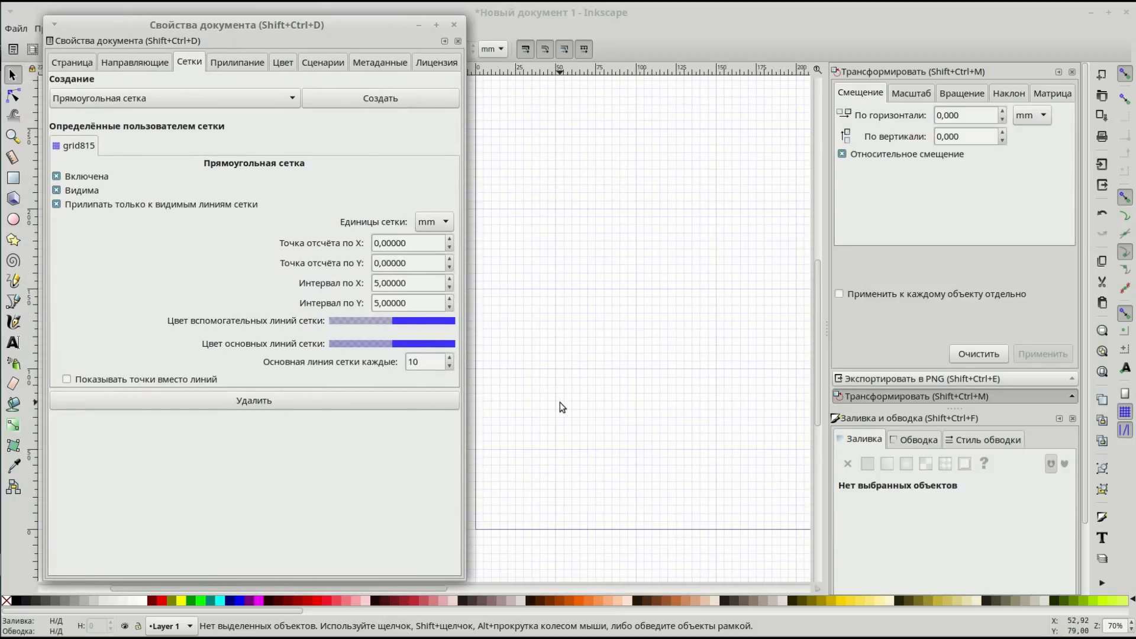
scroll(562, 407, left, 2)
scroll(602, 417, up, 1)
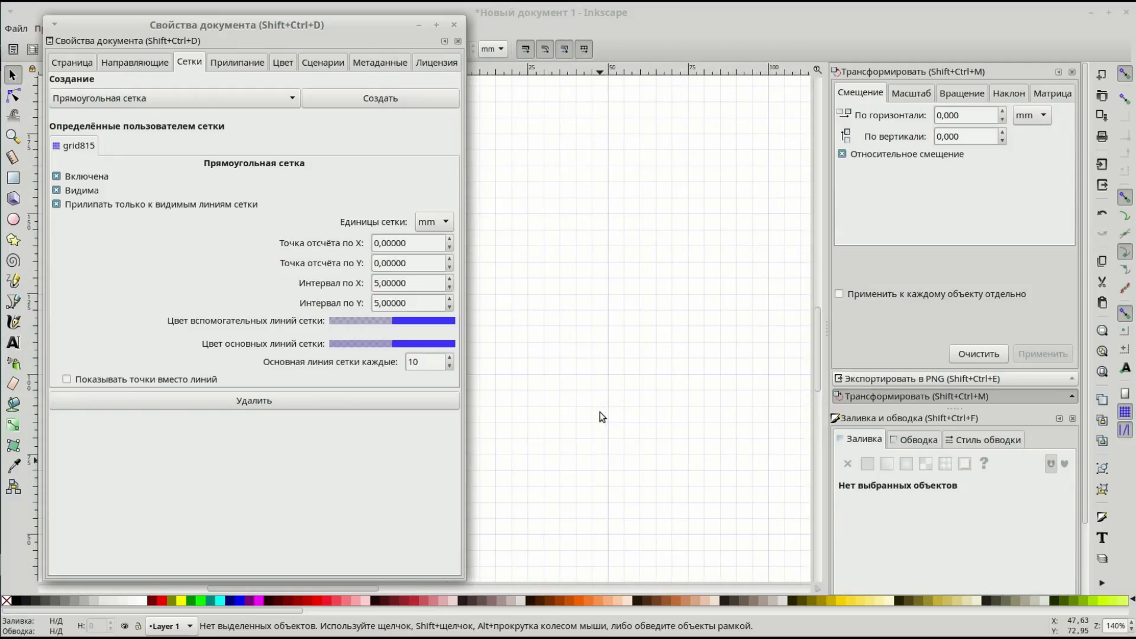
ctrl+scroll(600, 418, up, 1)
scroll(596, 412, down, 2)
scroll(596, 412, down, 3)
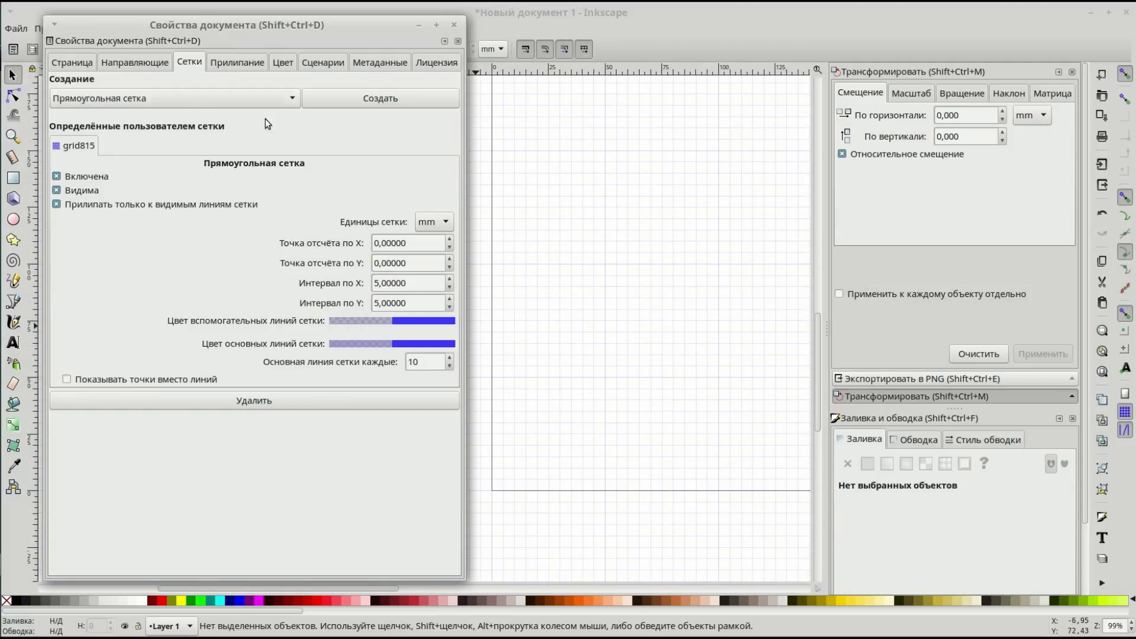
Disable the rectangular grid and add an axonometric grid with 5 mm spacing.
click(79, 176)
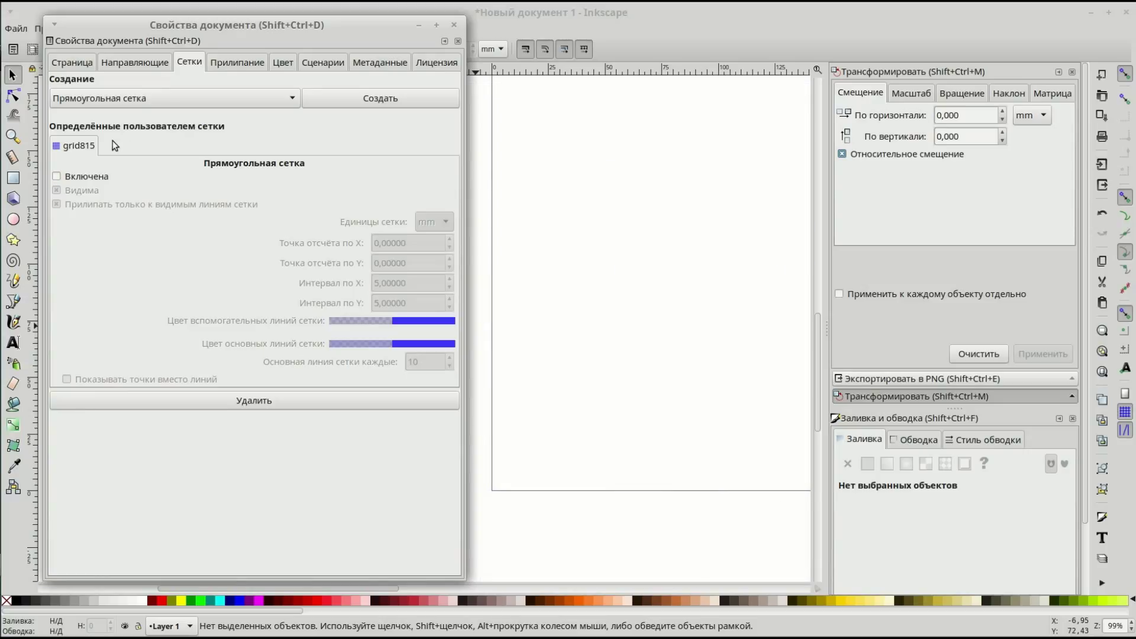
click(144, 98)
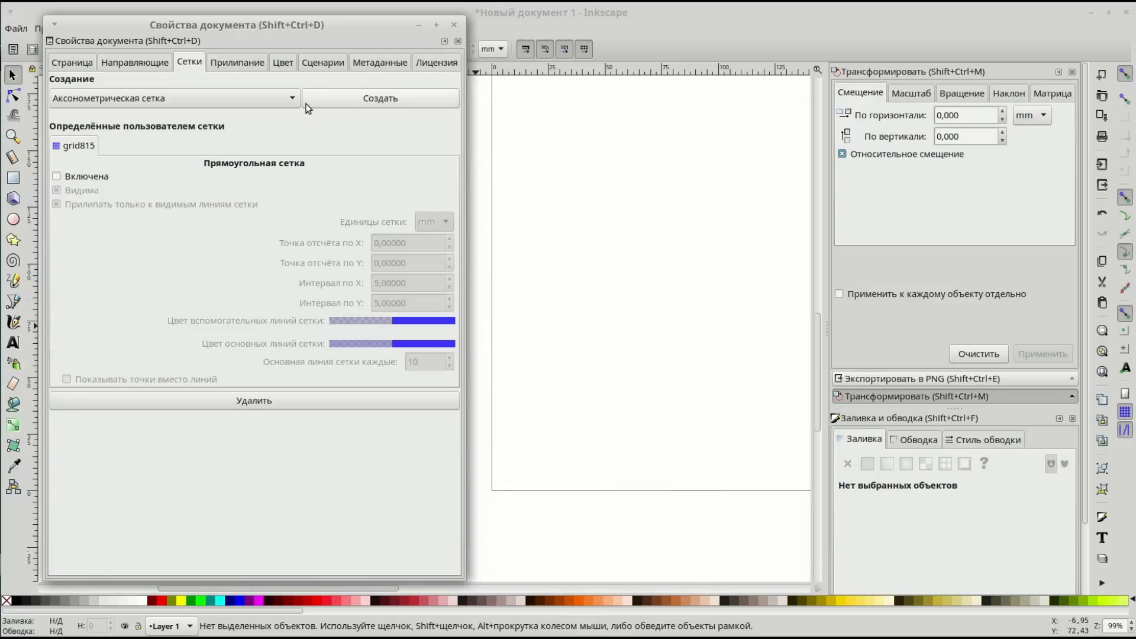
click(355, 99)
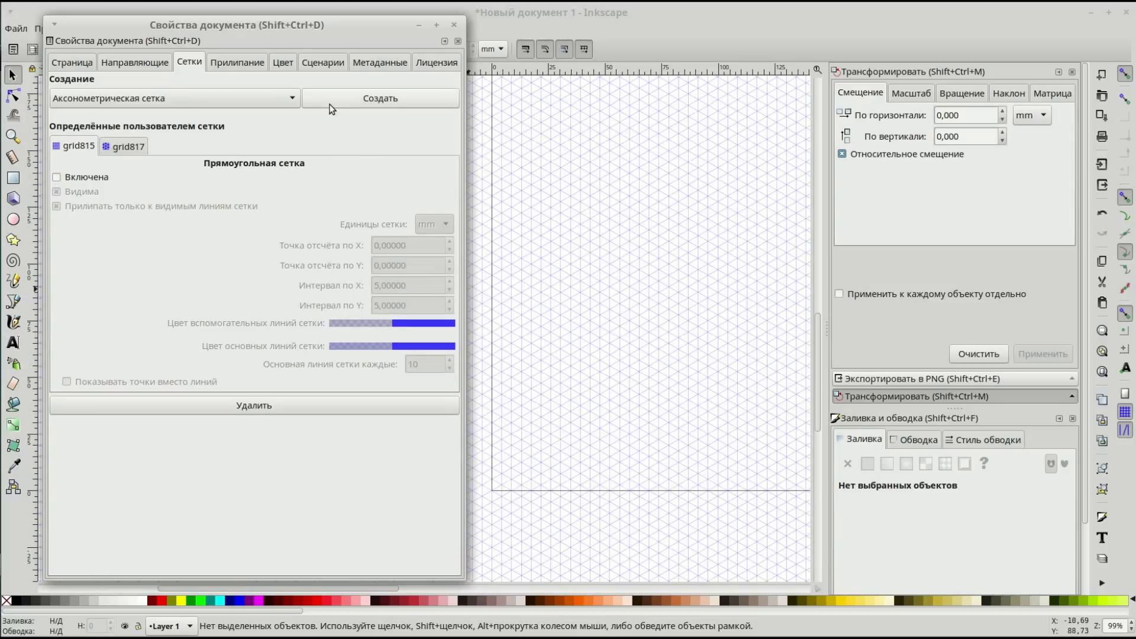
click(138, 142)
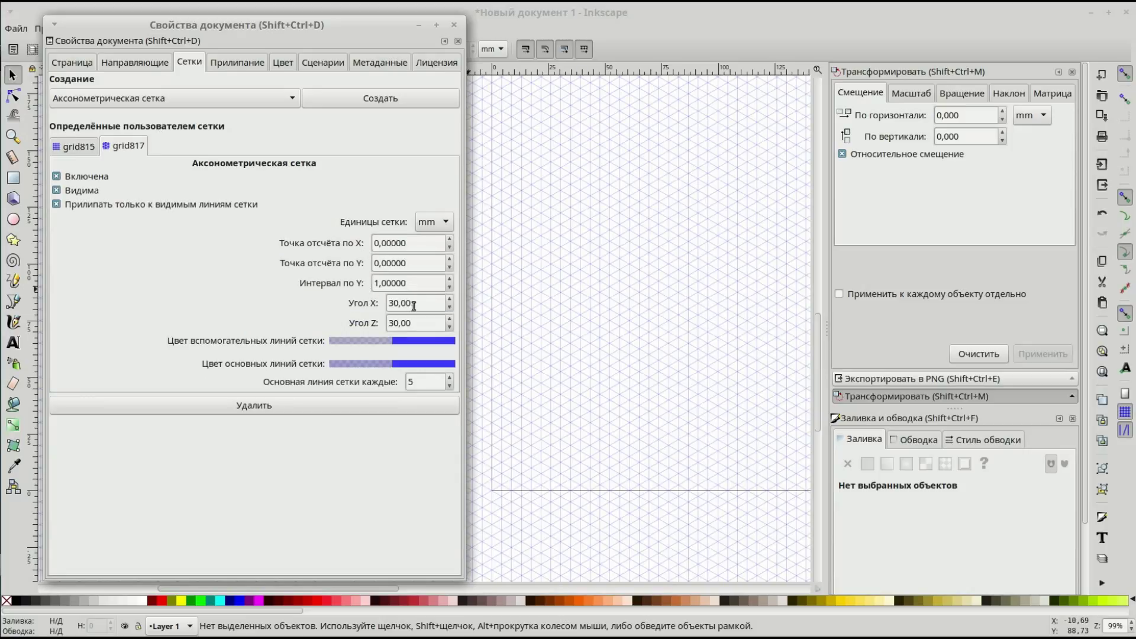
drag(420, 277, 321, 275)
text(5)
Set the axonometric X and Z angles to 45° and enter 10 in the next field.
drag(423, 300, 336, 285)
text(45)
key(Return)
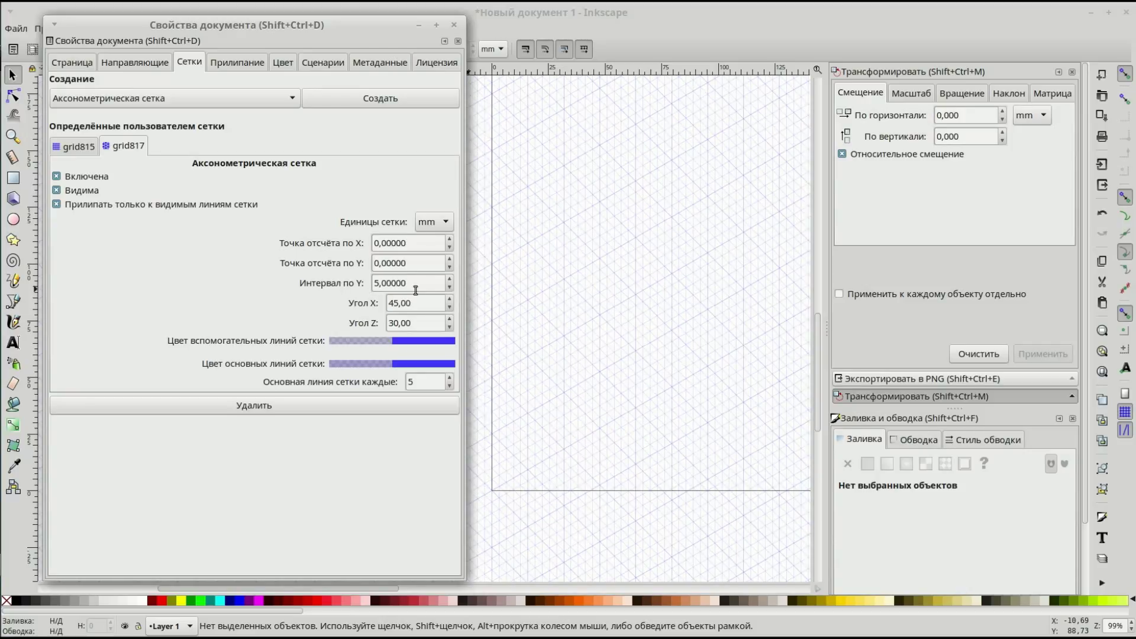
drag(424, 324, 363, 321)
text(450)
key(Return)
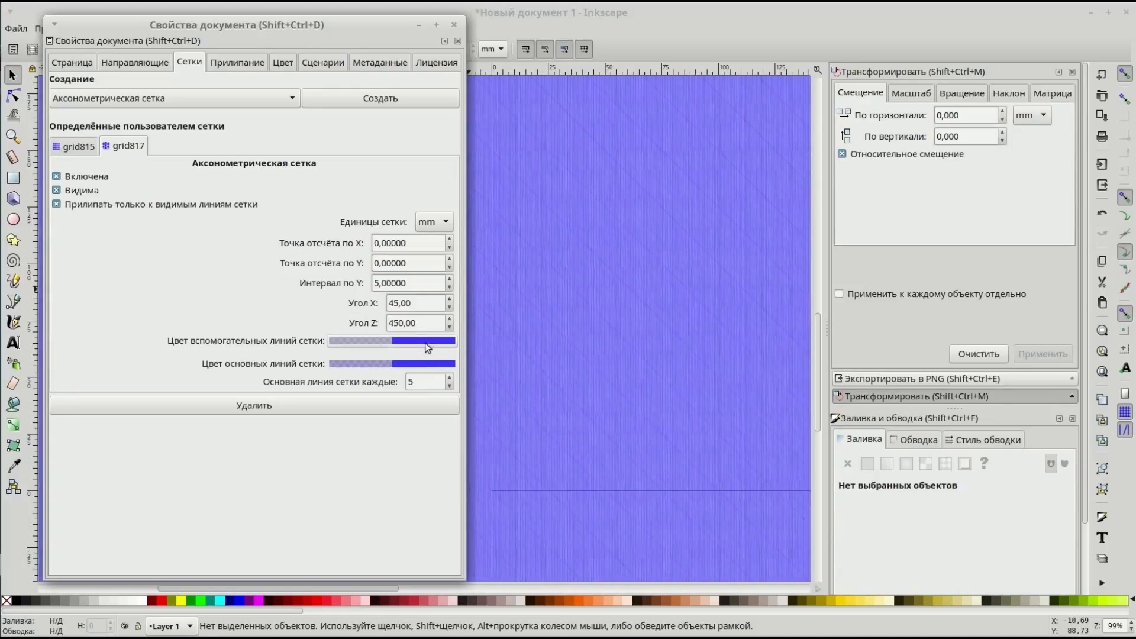
drag(425, 324, 357, 313)
text(45)
key(Tab)
key(Tab)
key(Tab)
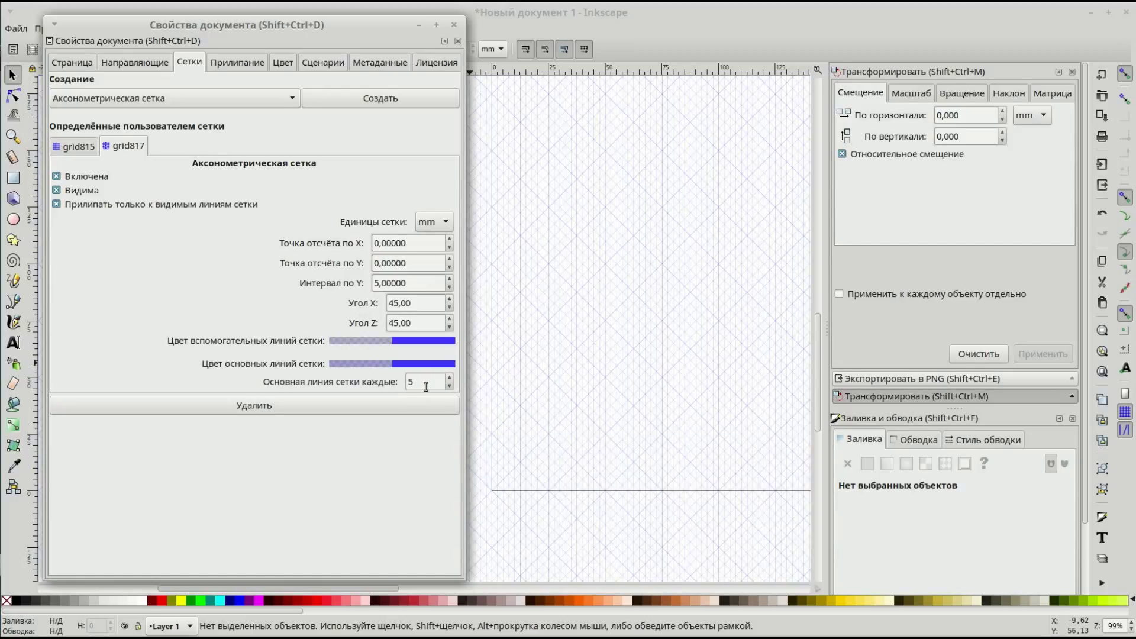
text(10)
Enable the rectangular grid, disable the axonometric grid, and close Document Properties.
click(57, 177)
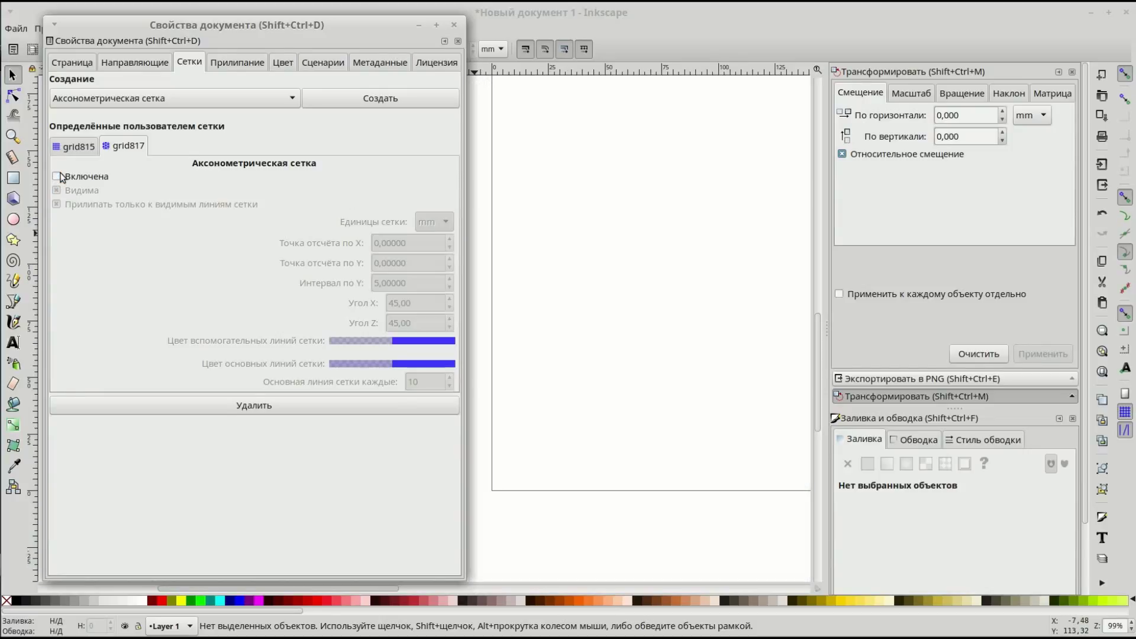
click(59, 176)
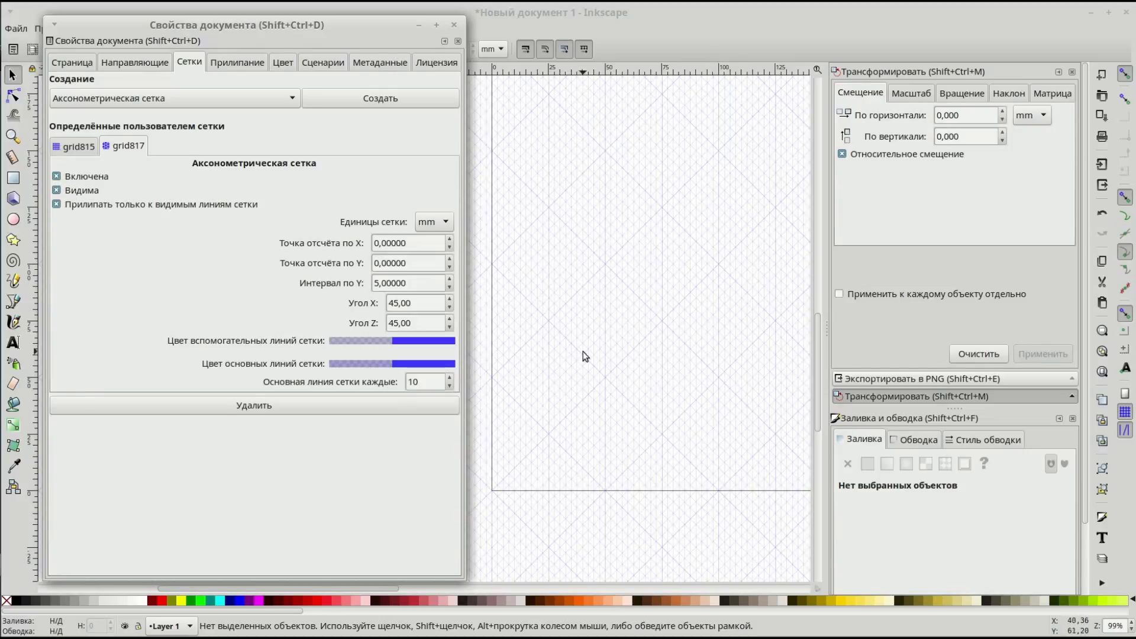
scroll(592, 348, up, 1)
scroll(591, 343, up, 1)
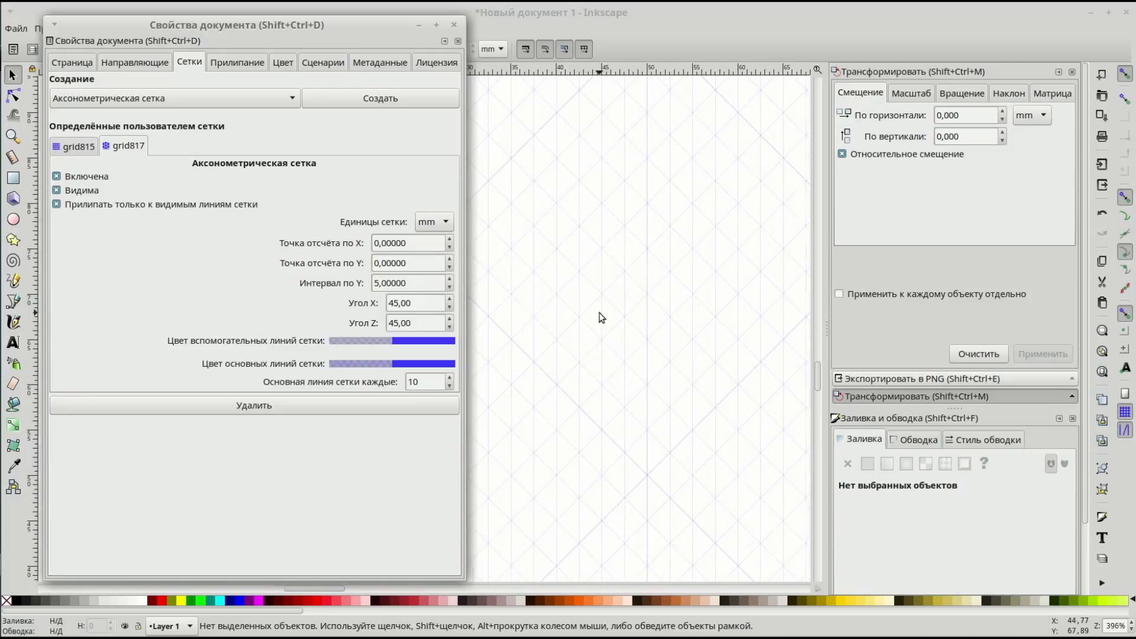
scroll(601, 317, down, 2)
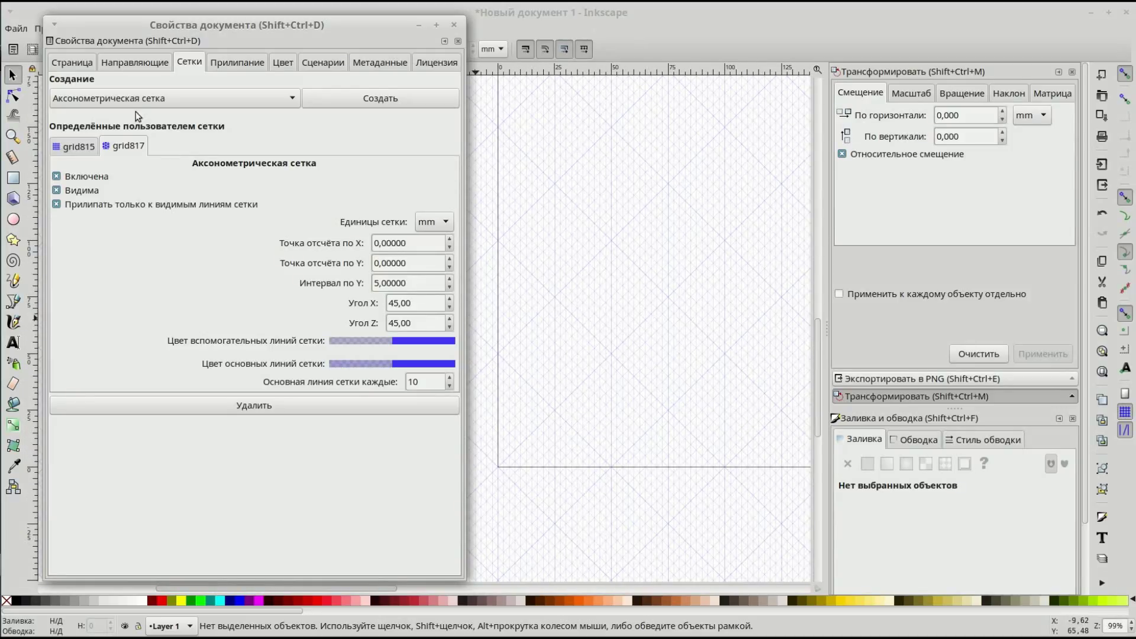
click(65, 147)
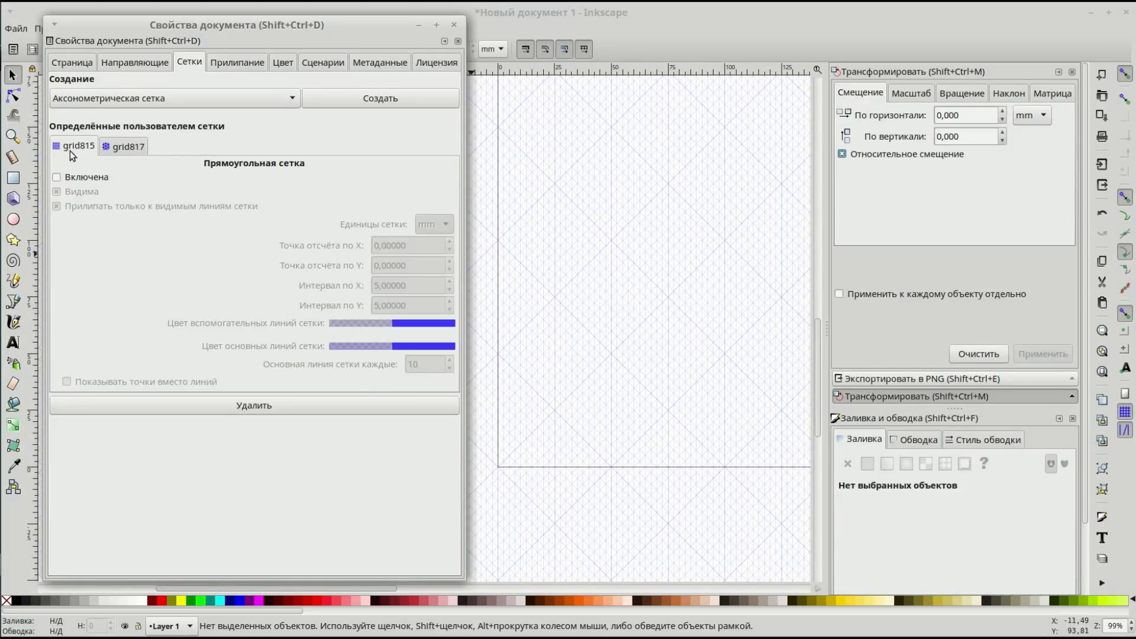
click(57, 177)
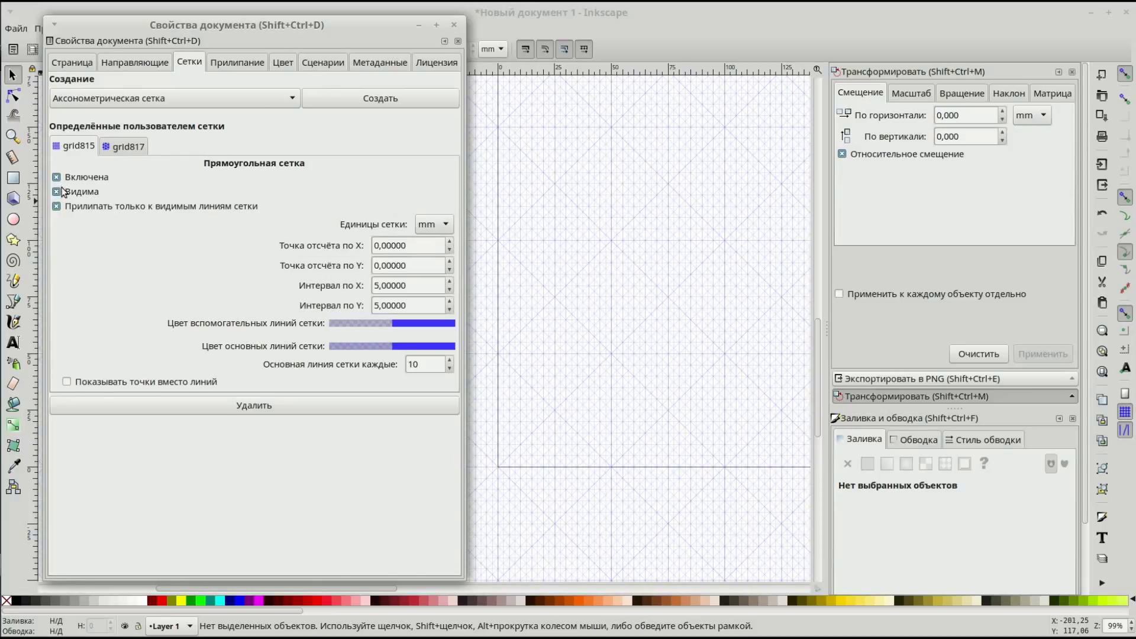
click(120, 148)
click(57, 177)
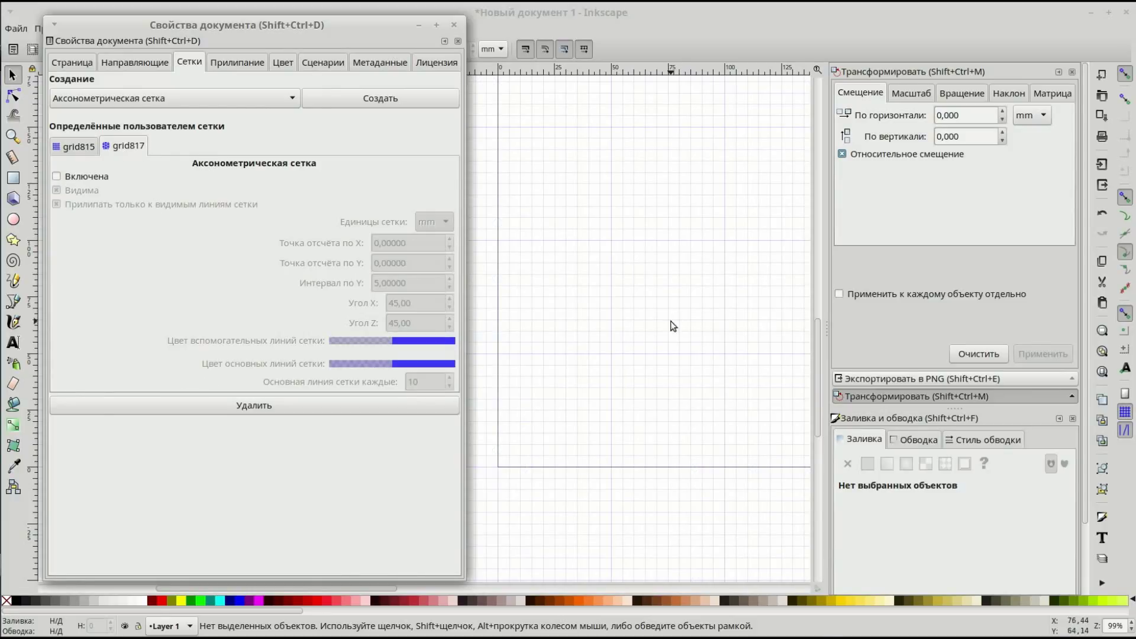
click(454, 25)
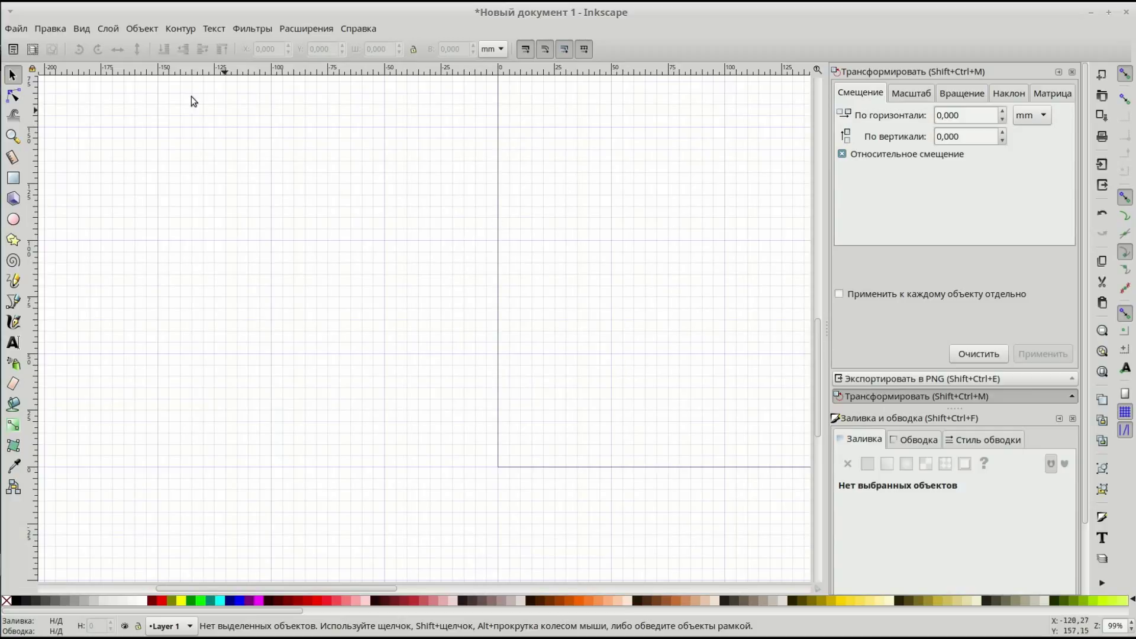
Save As over the existing шаблон.svg on the Desktop, confirming Replace.
click(21, 29)
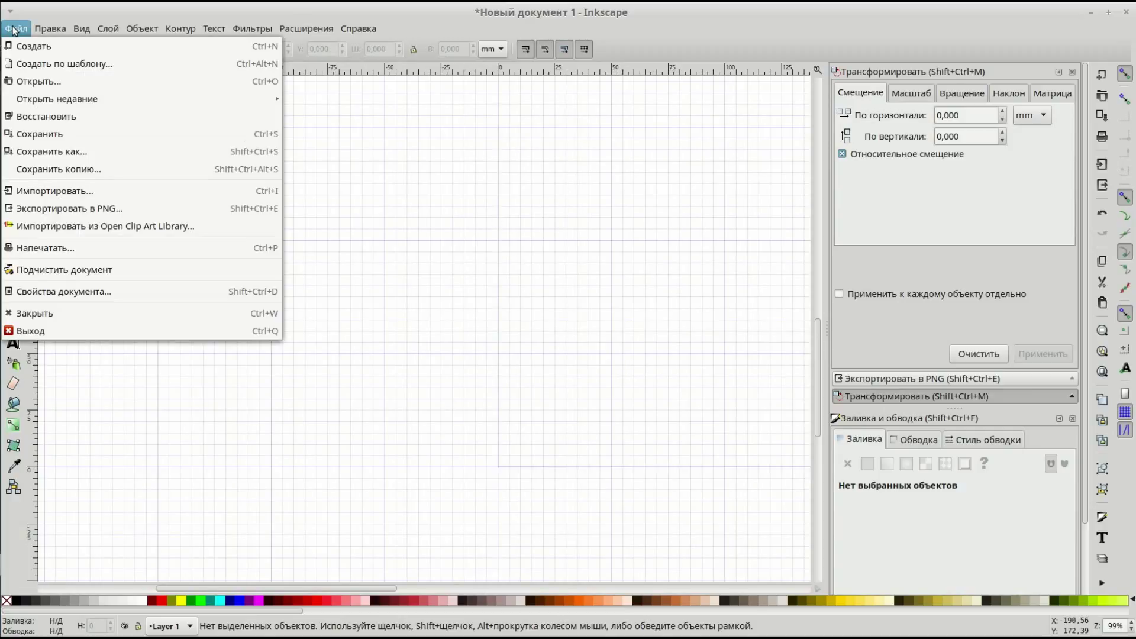
click(65, 154)
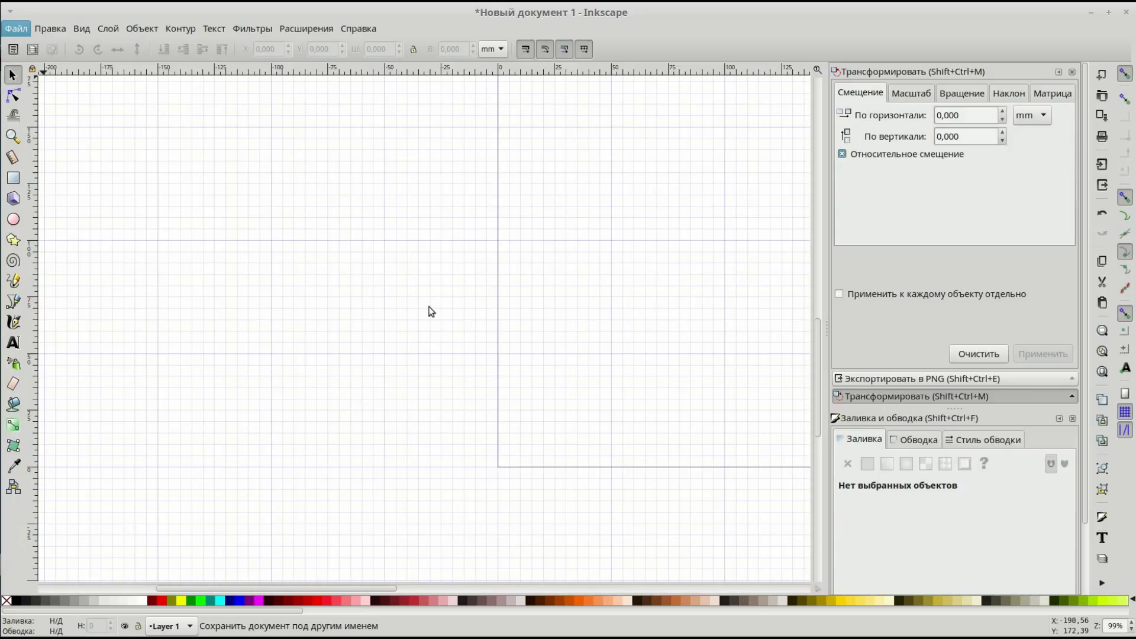
click(483, 302)
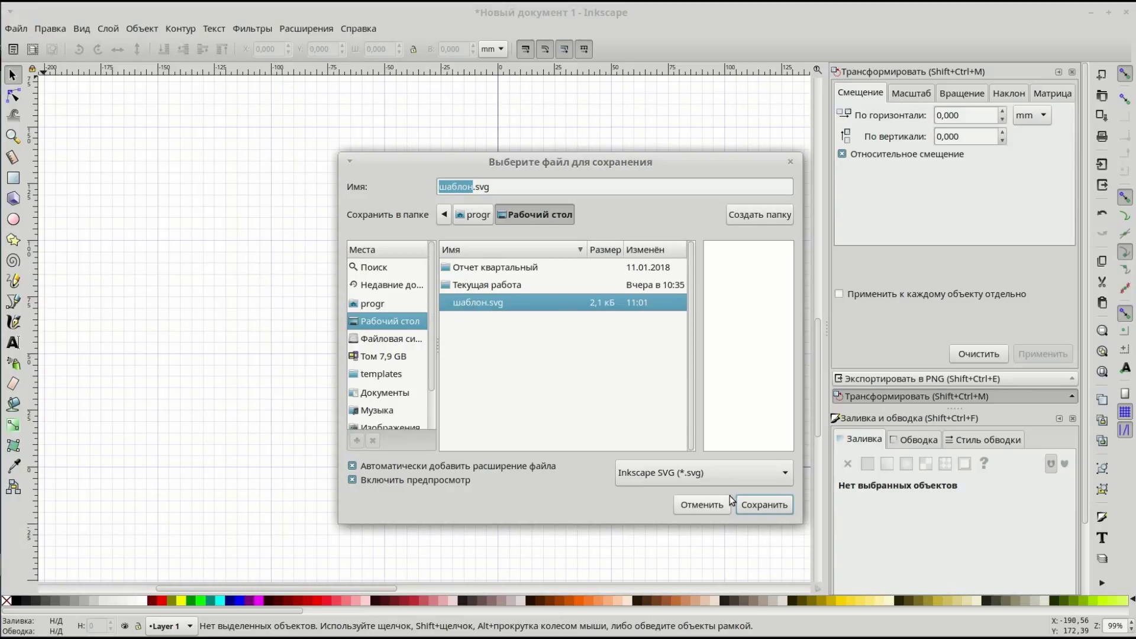
click(772, 508)
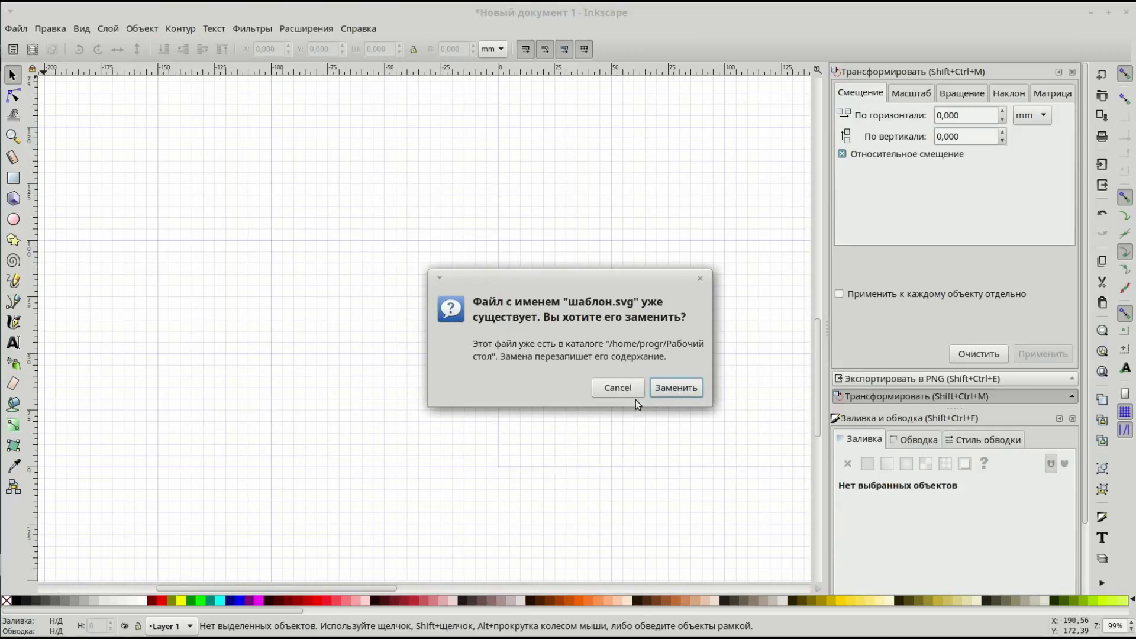
click(672, 388)
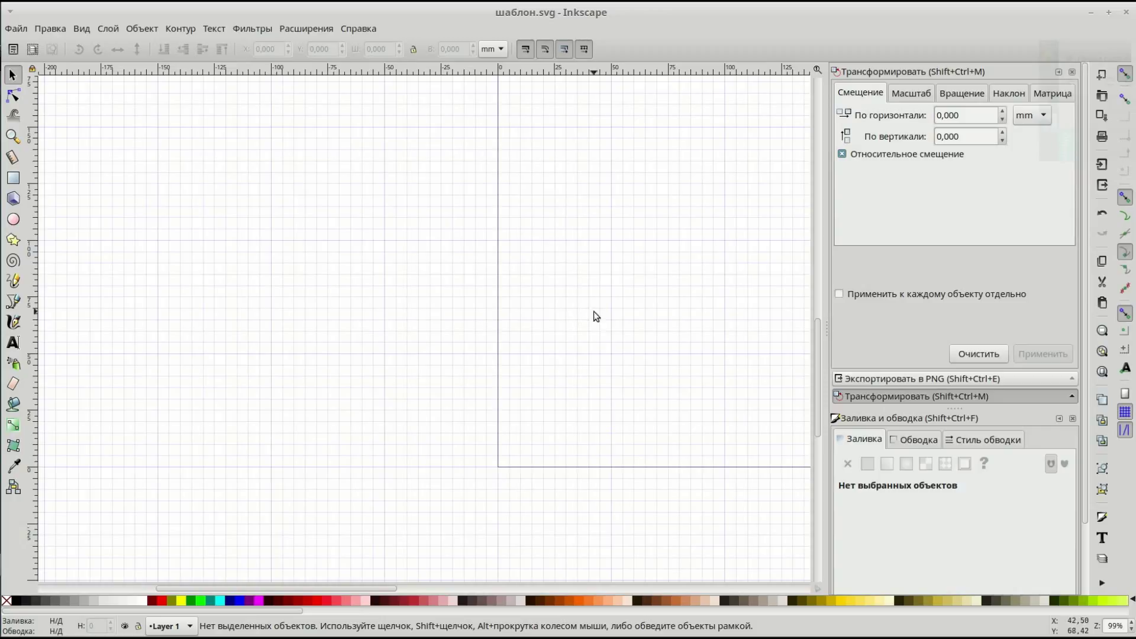
scroll(607, 305, down, 1)
scroll(605, 304, right, 2)
scroll(599, 305, right, 3)
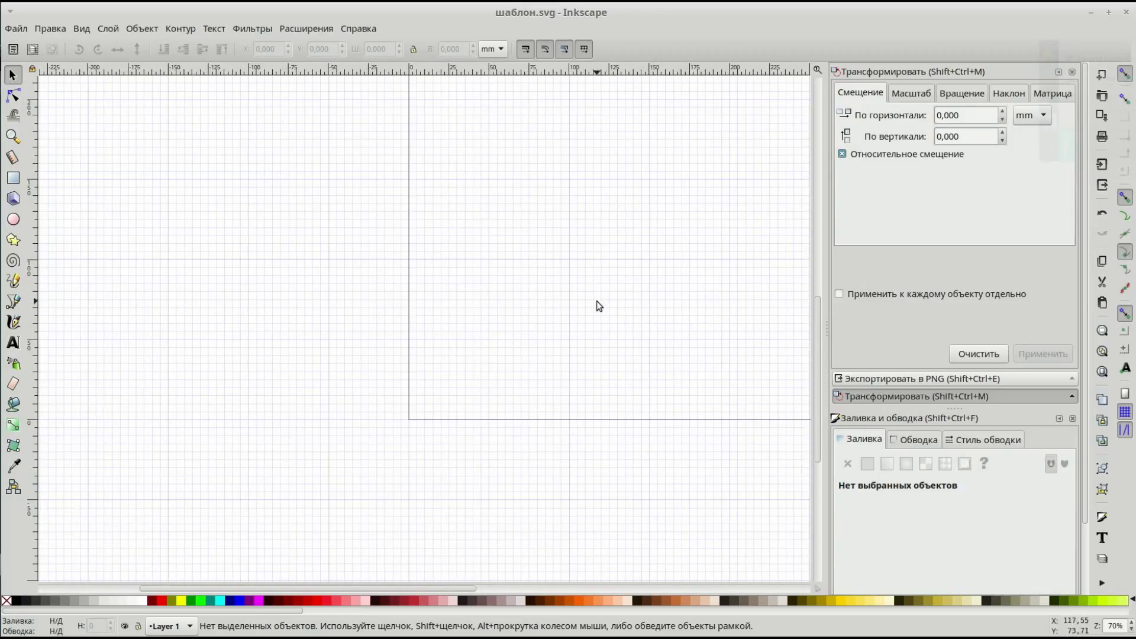
scroll(570, 287, up, 2)
scroll(570, 286, up, 2)
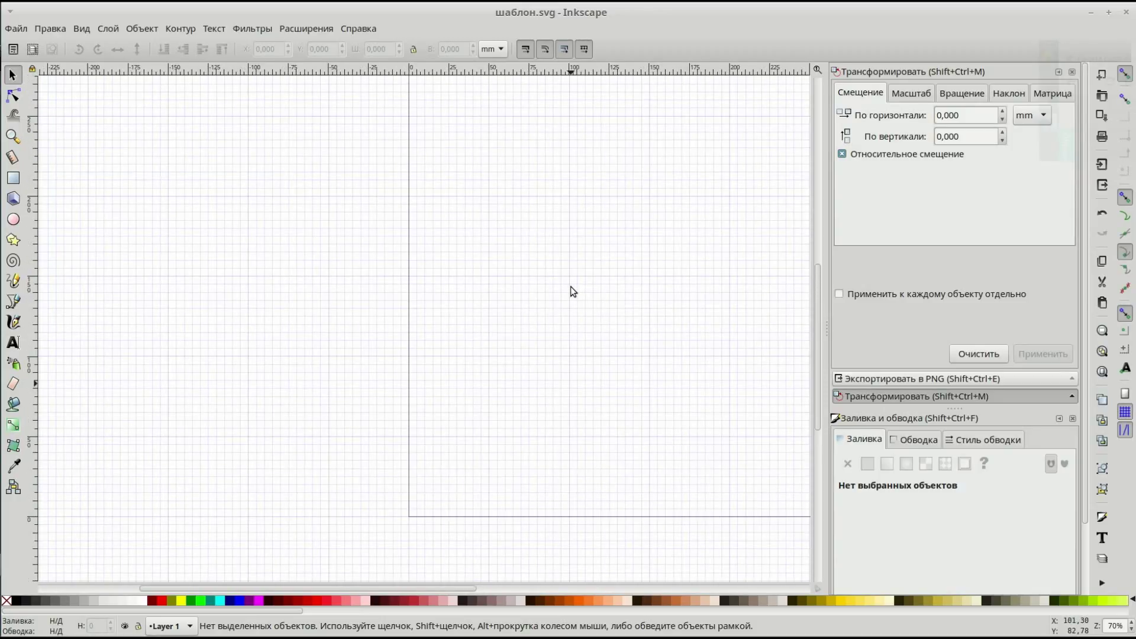
Draw a rectangle on the page and snap it onto a grid intersection.
click(18, 28)
click(396, 236)
click(13, 178)
drag(457, 252, 666, 501)
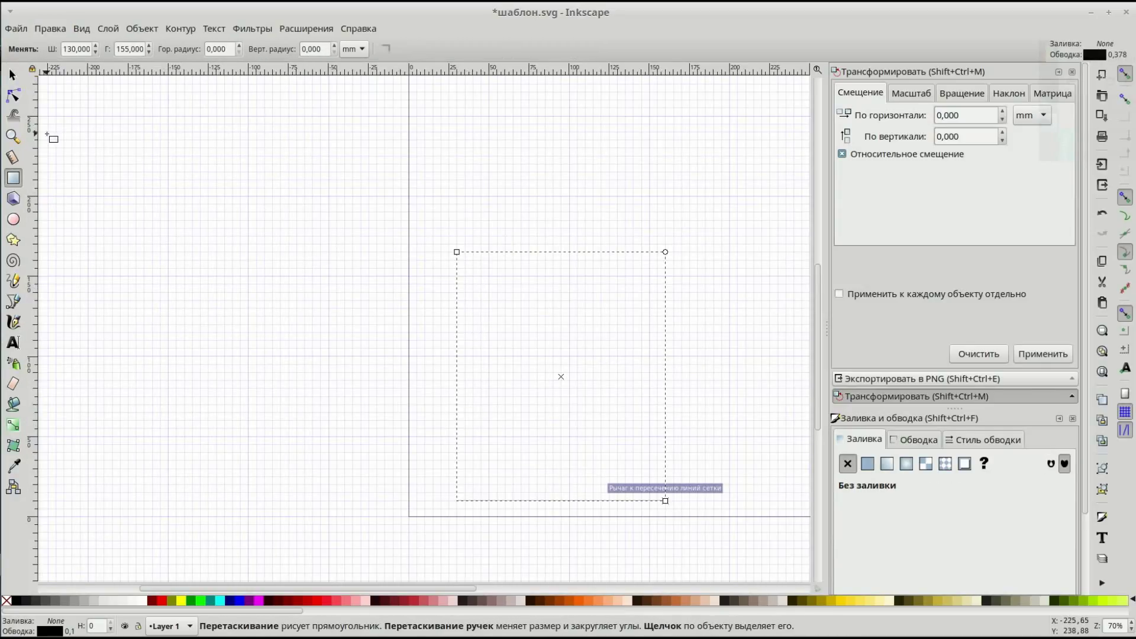
click(11, 75)
drag(489, 256, 465, 248)
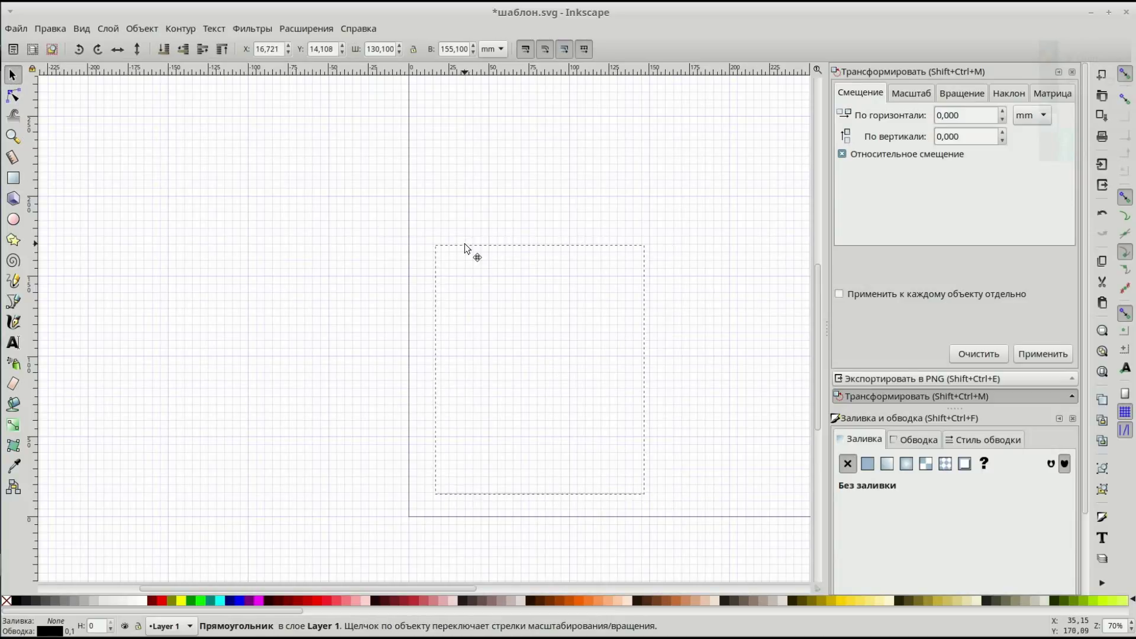
Position the rectangle at X 10 mm, Y 10 mm.
triple_click(282, 50)
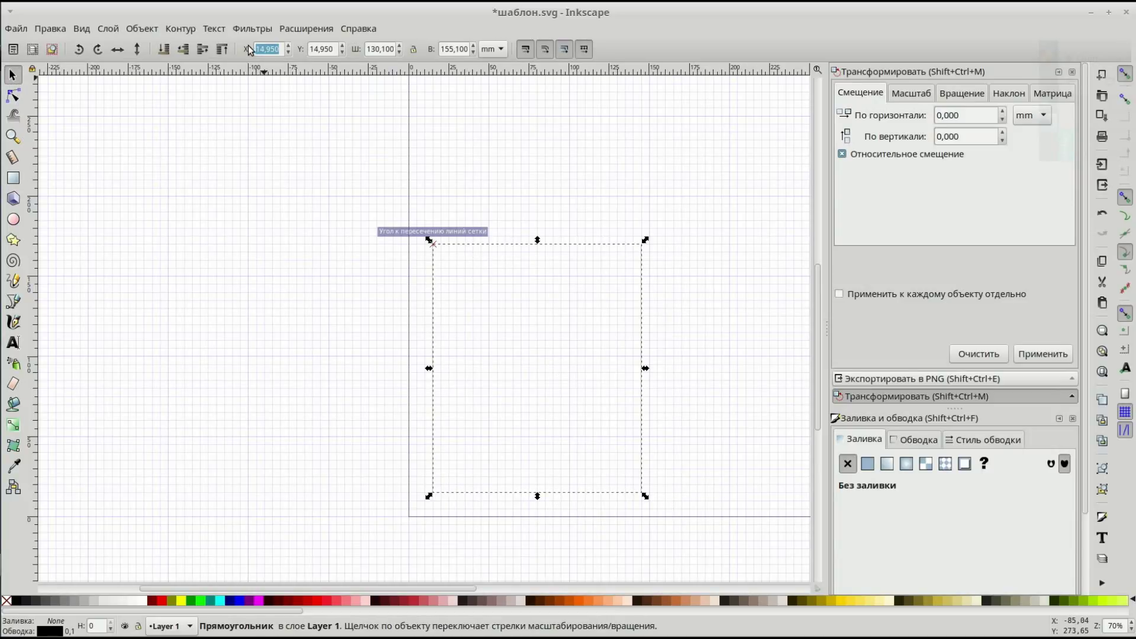
text(10,000)
key(Return)
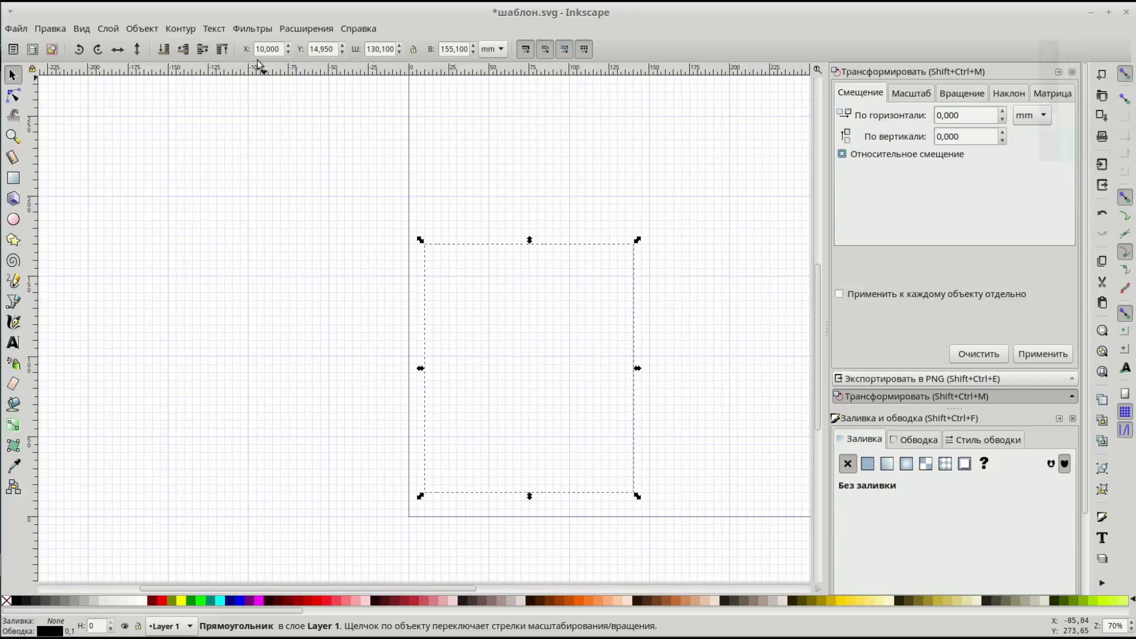
double_click(320, 49)
triple_click(320, 49)
text(10)
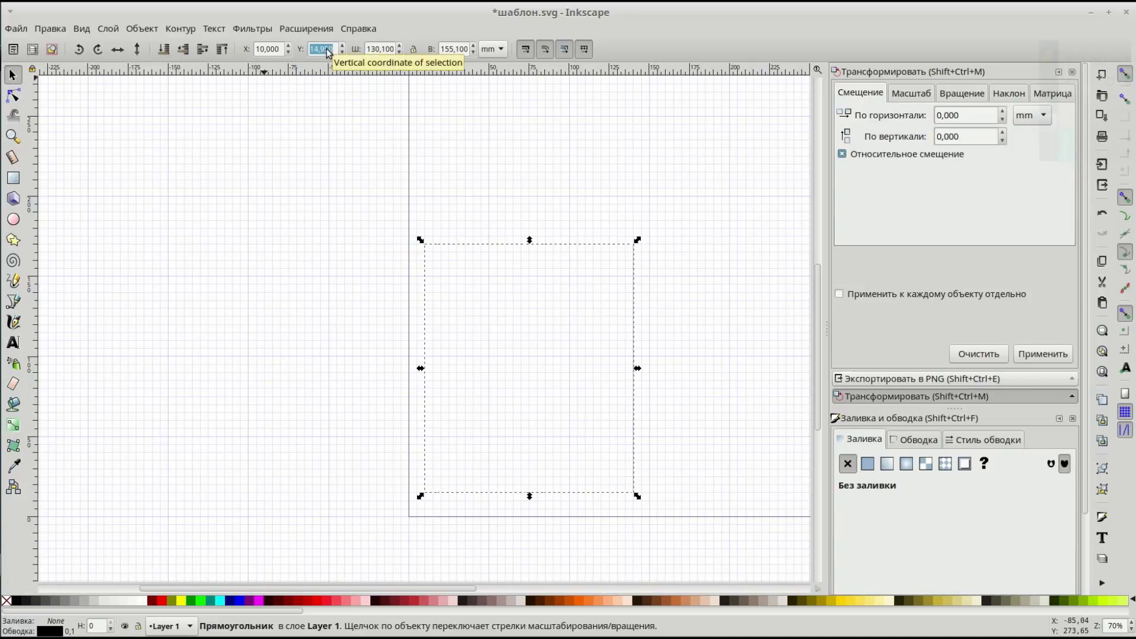
key(Return)
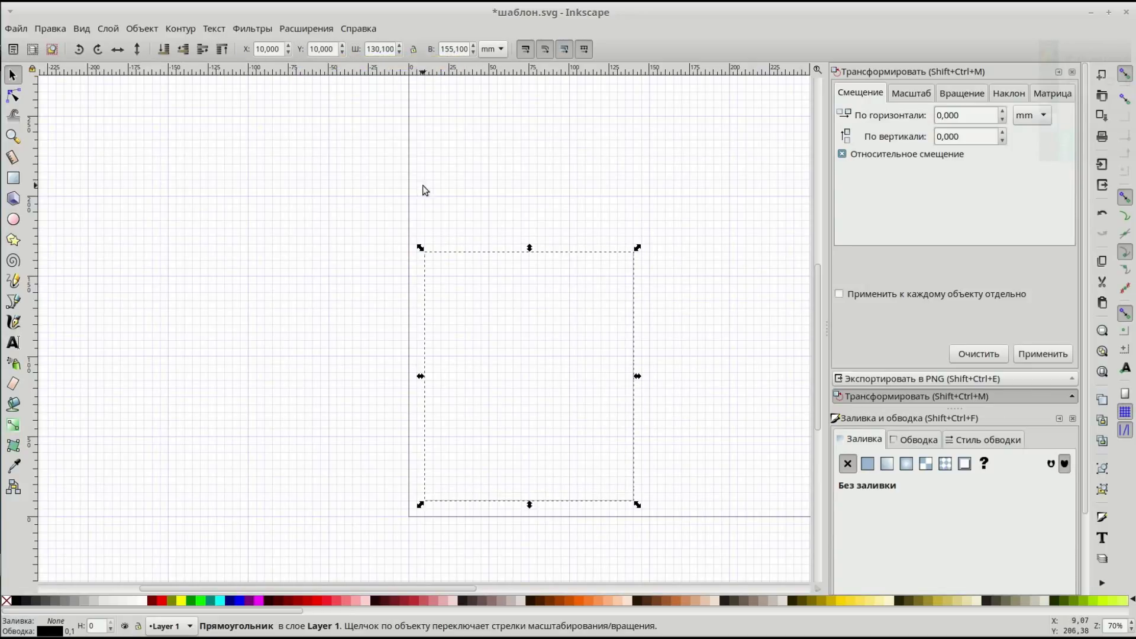
Resize the rectangle to 100 × 100 mm and reselect the square.
triple_click(368, 50)
text(100)
key(Return)
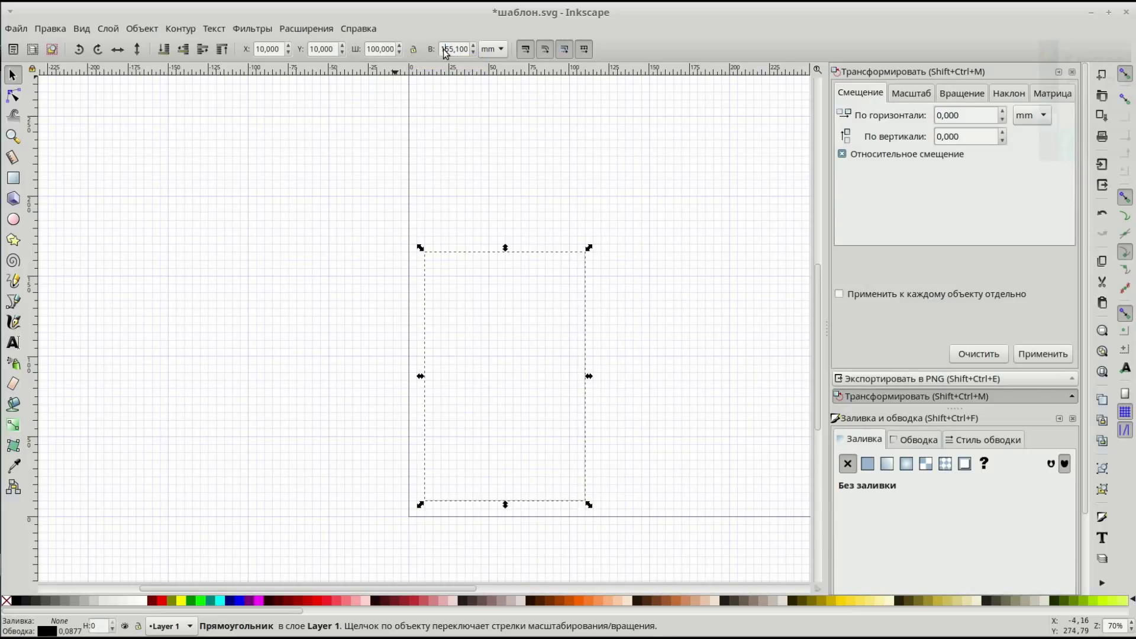
drag(445, 50, 485, 50)
text(00)
key(Return)
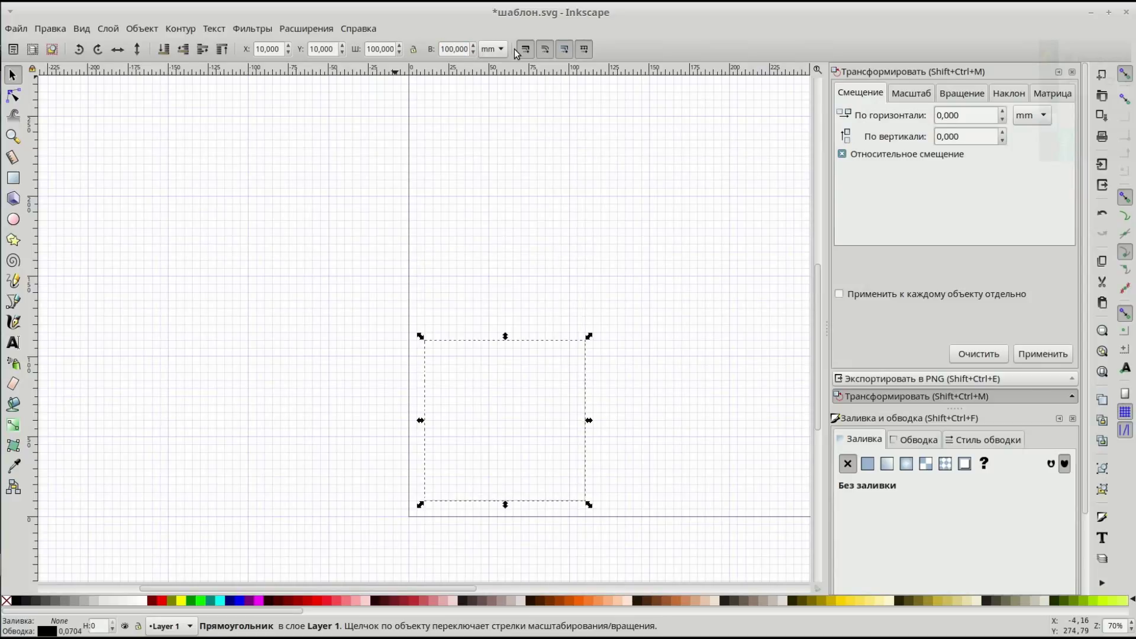
scroll(631, 379, up, 2)
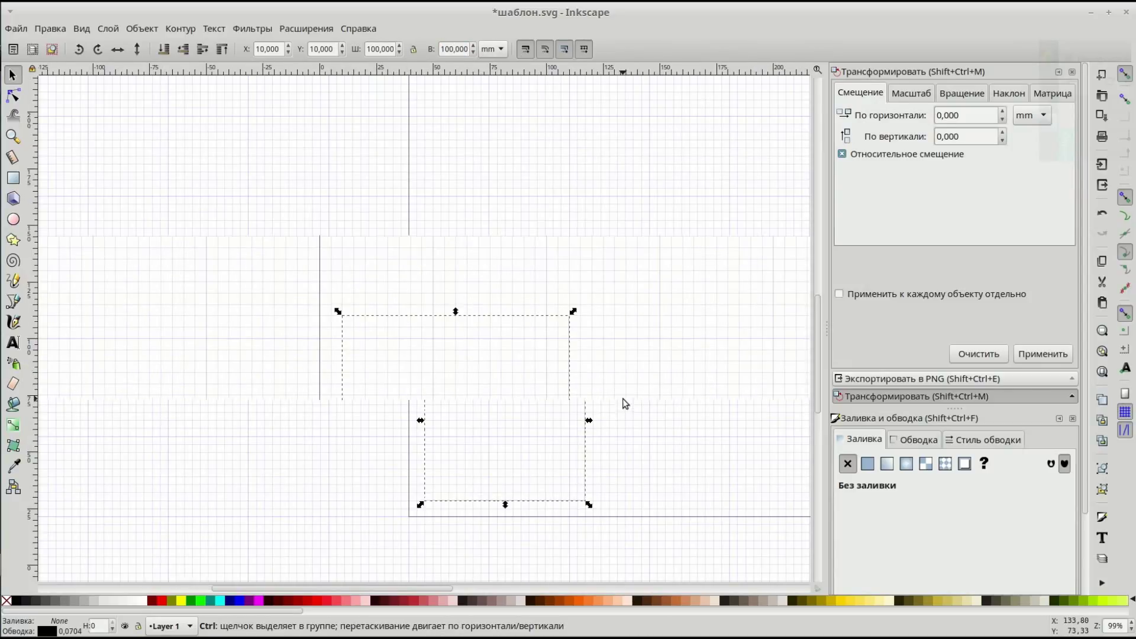
ctrl+scroll(546, 339, up, 1)
scroll(531, 333, down, 3)
ctrl+scroll(522, 334, up, 1)
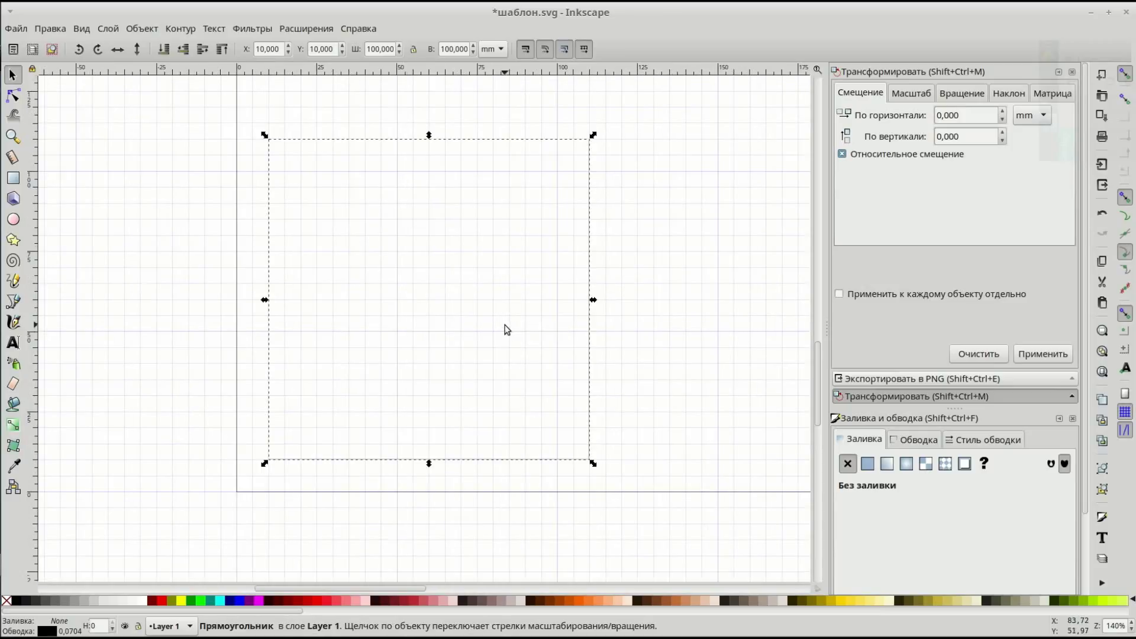
click(637, 313)
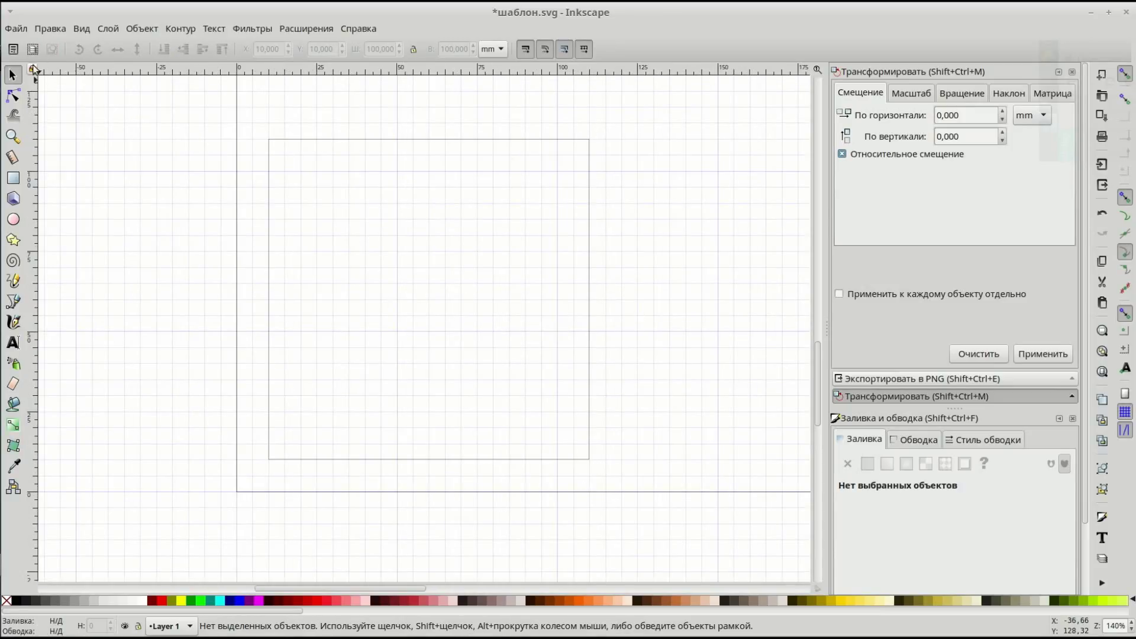
click(288, 141)
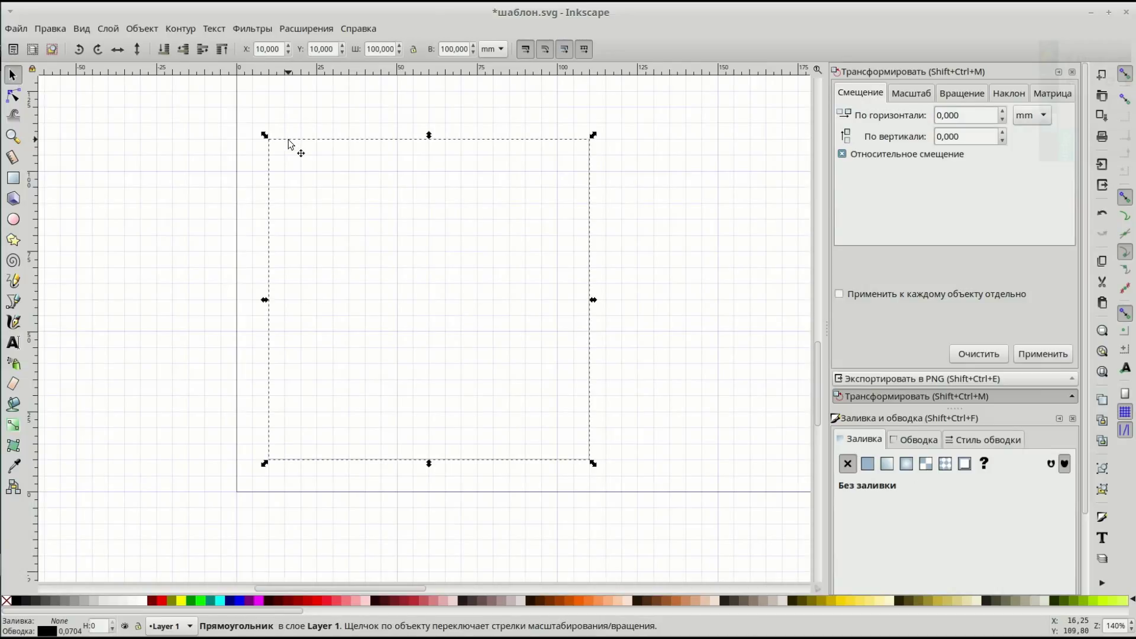
Delete the 100 mm square and switch snapping from nodes to bounding boxes.
key(Escape)
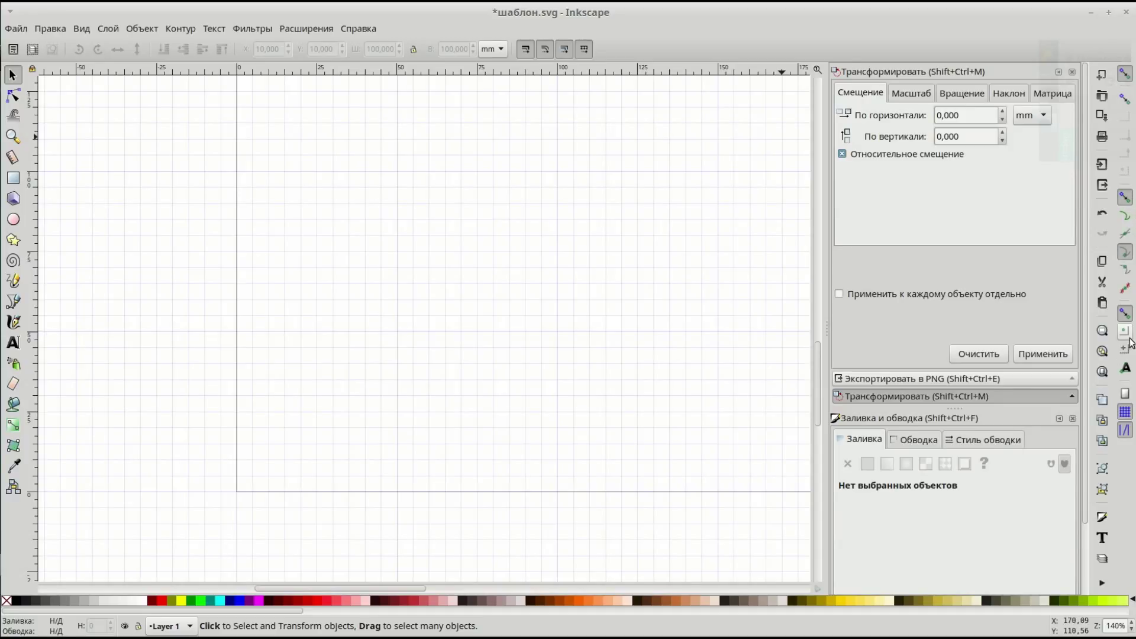
click(1126, 313)
click(1131, 200)
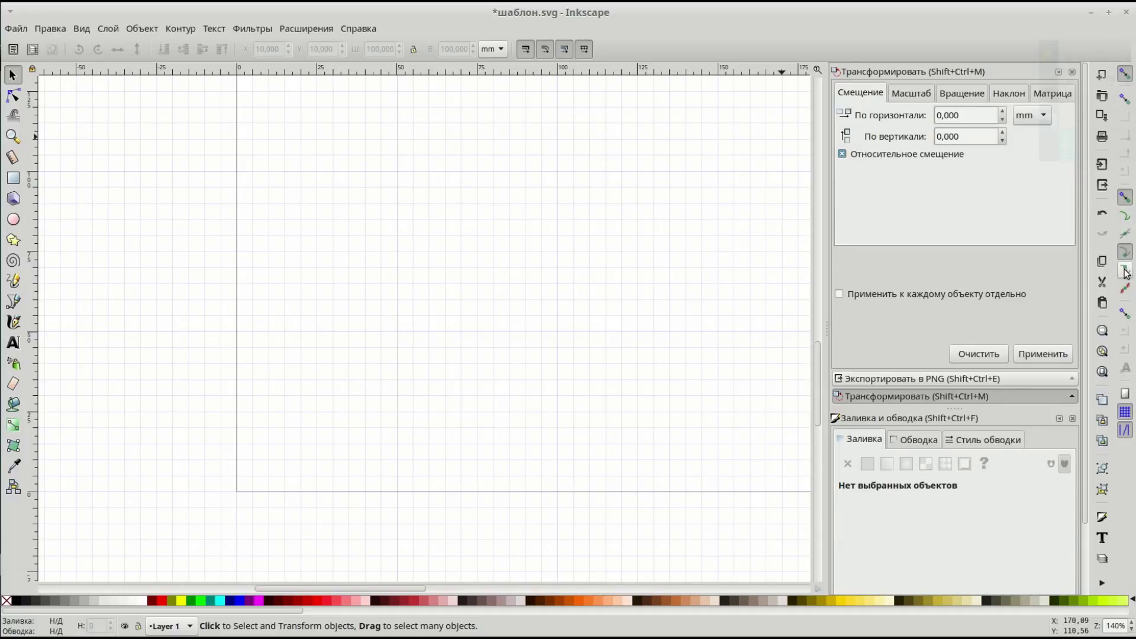
click(1128, 101)
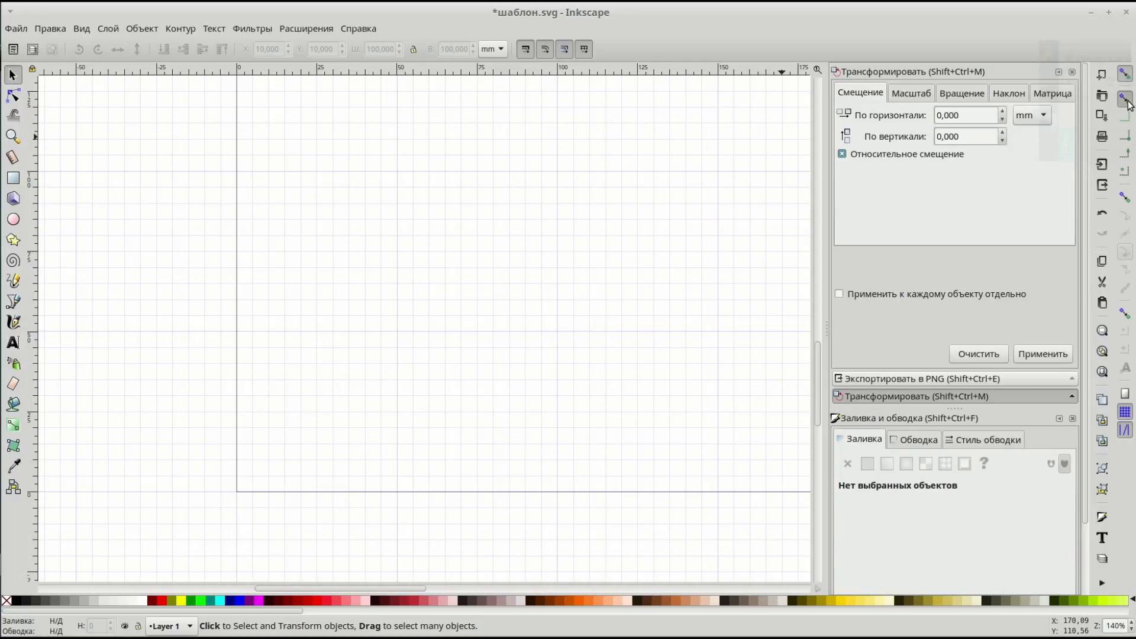
click(1130, 136)
click(13, 178)
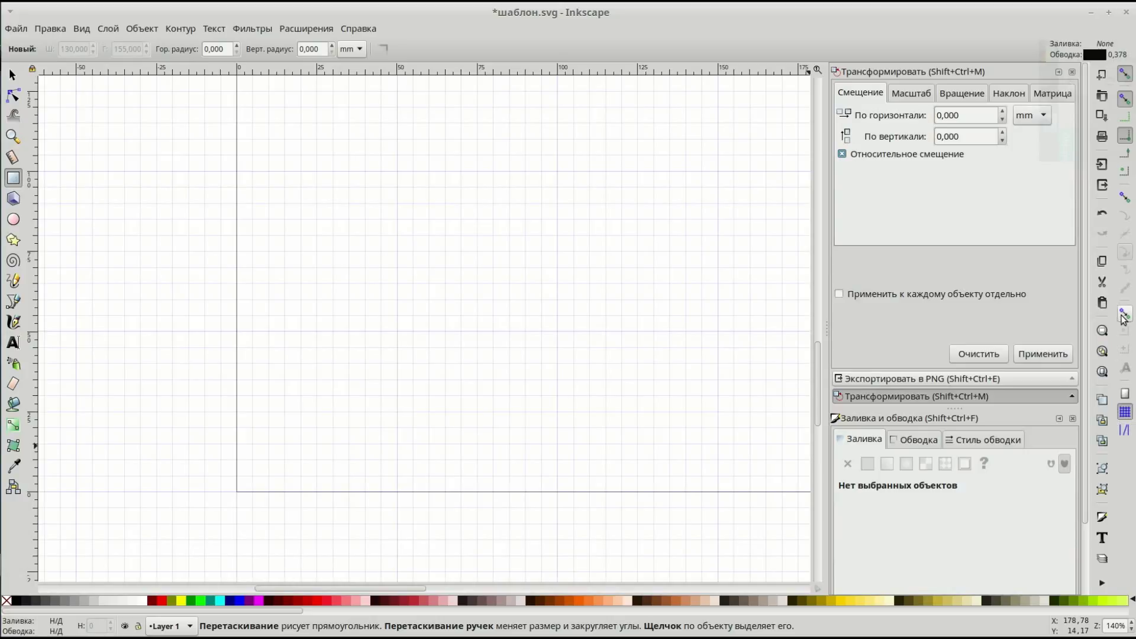
Re-enable node snapping and redraw the 100 mm square from a grid intersection.
click(1124, 200)
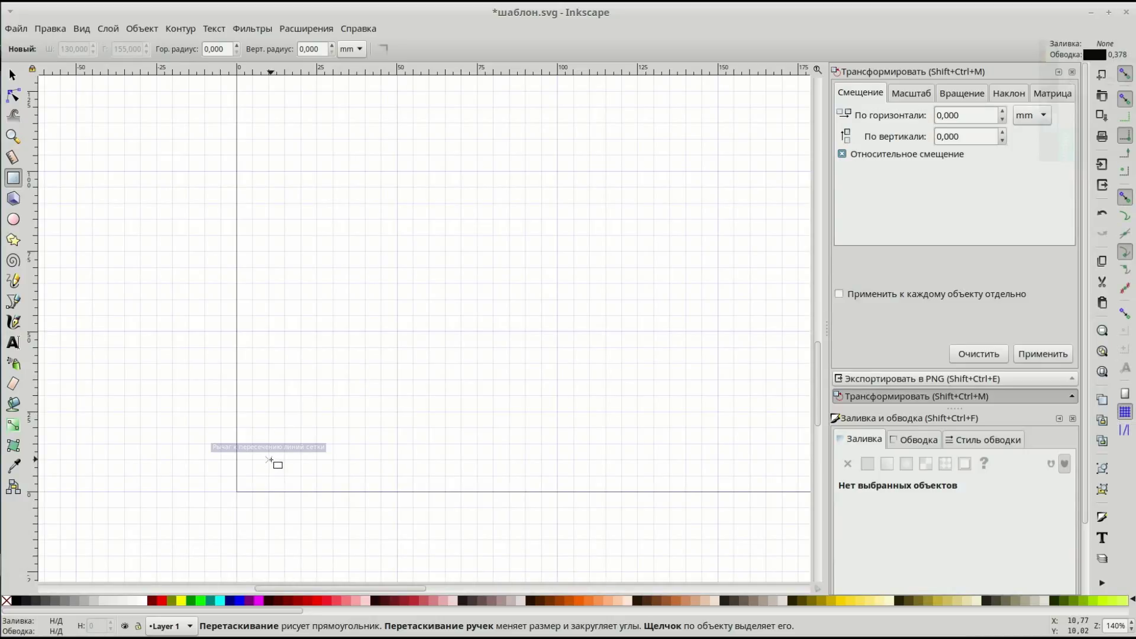
mouse_move(270, 461)
mouse_down()
mouse_move(300, 139)
mouse_move(589, 140)
mouse_up()
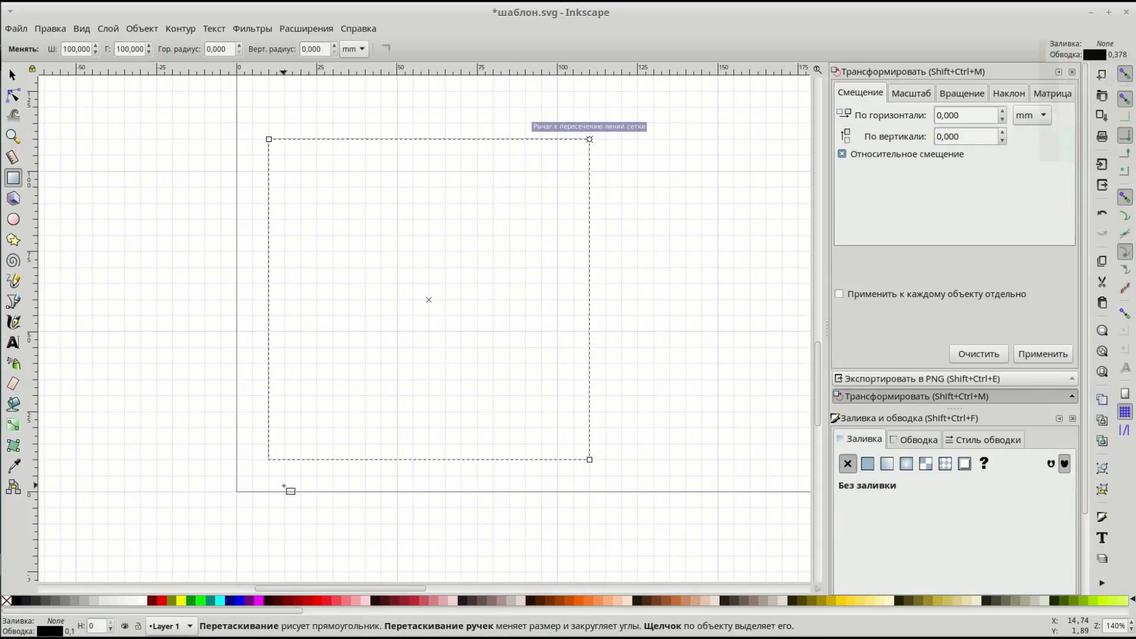
click(13, 75)
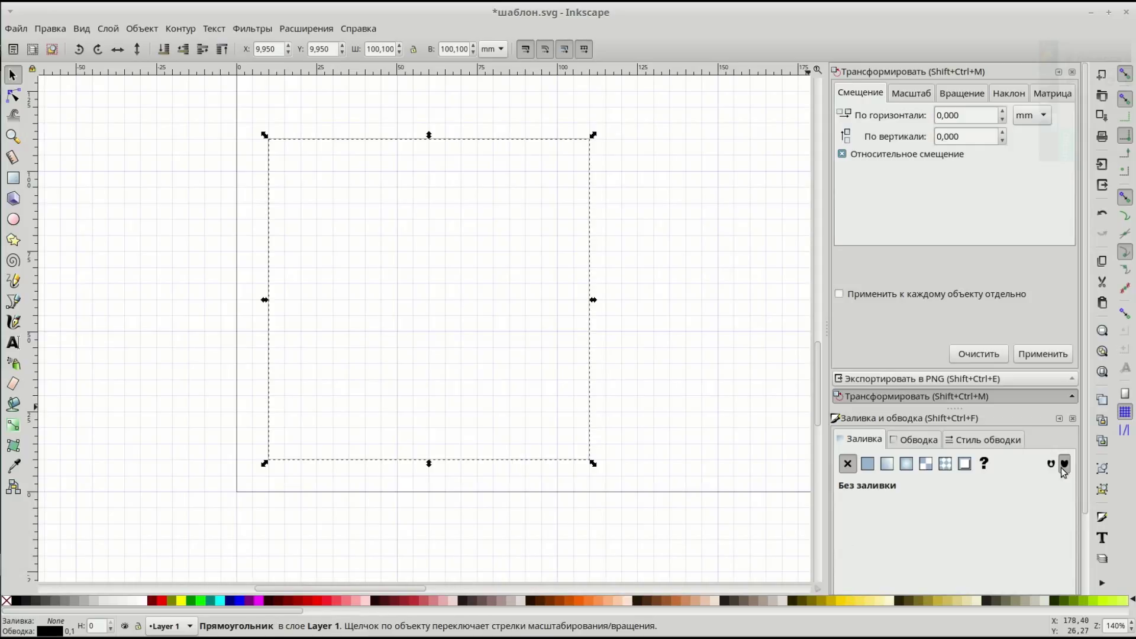
Show the square's stroke style settings and start pulling a vertical guide from the ruler.
click(1006, 441)
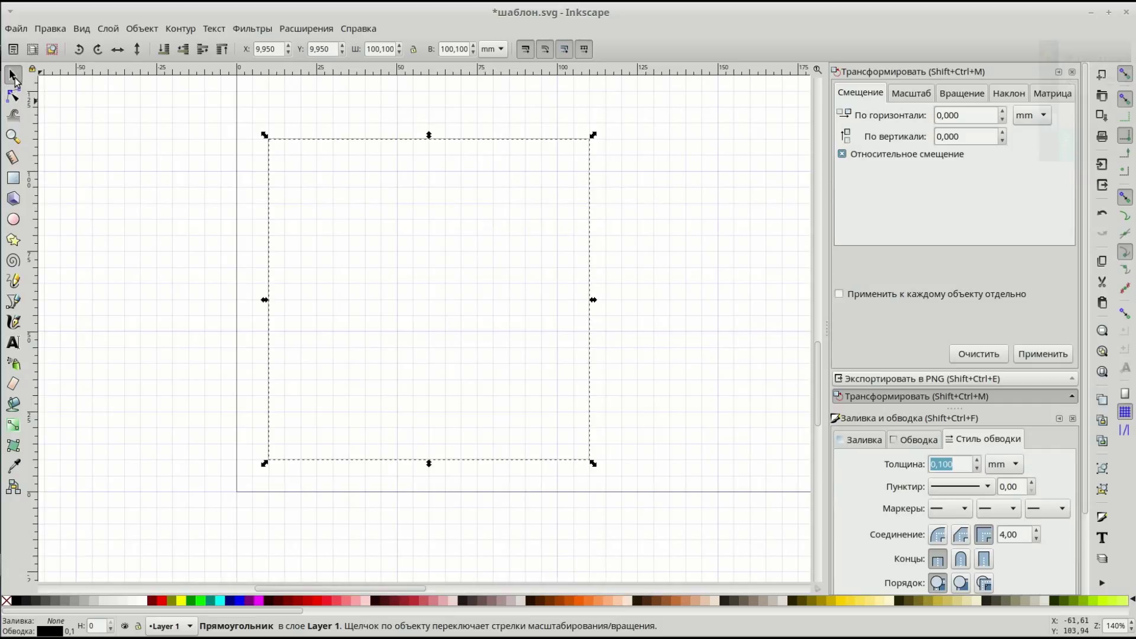
click(159, 197)
key(ctrl+a)
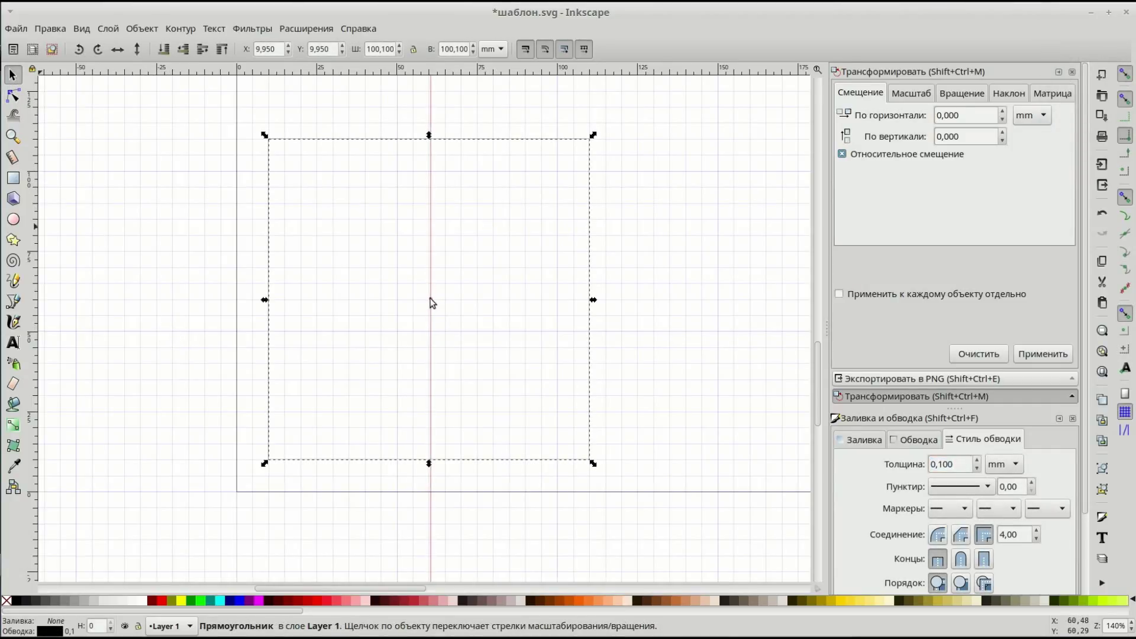
Cross vertical and horizontal guides at the square's centre and draw a circle from there.
drag(433, 304, 443, 315)
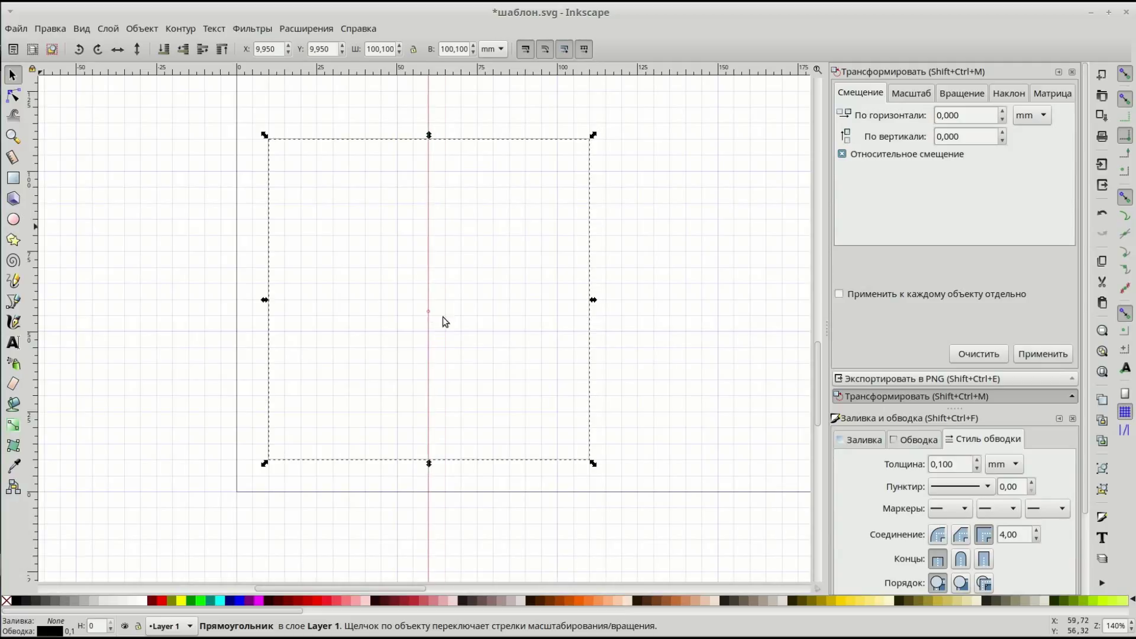
click(1125, 432)
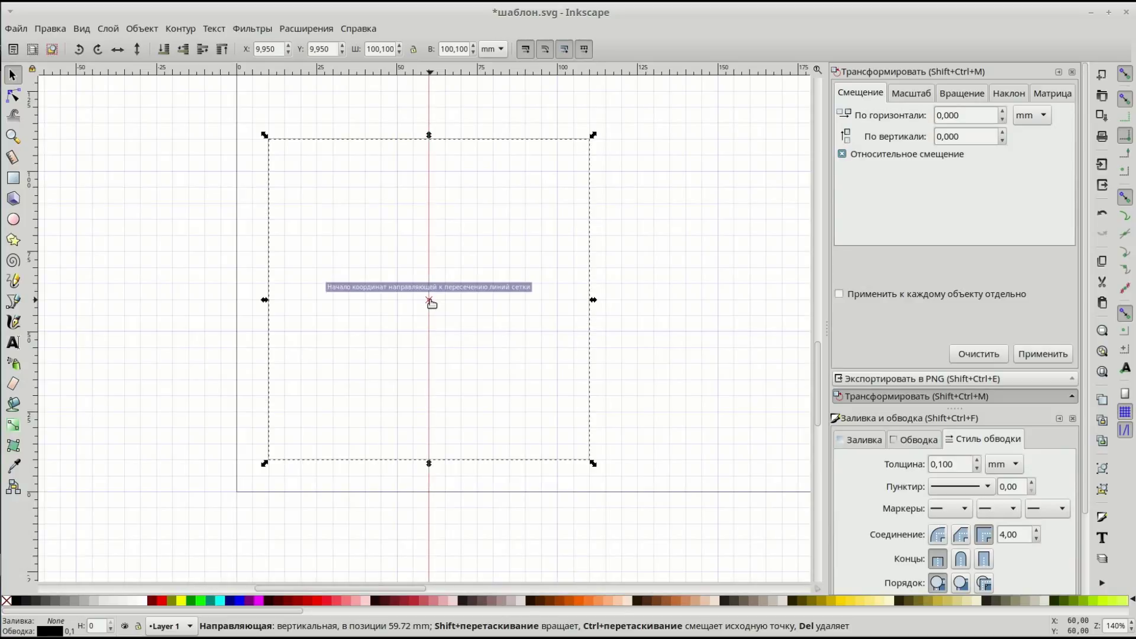
drag(467, 76, 429, 302)
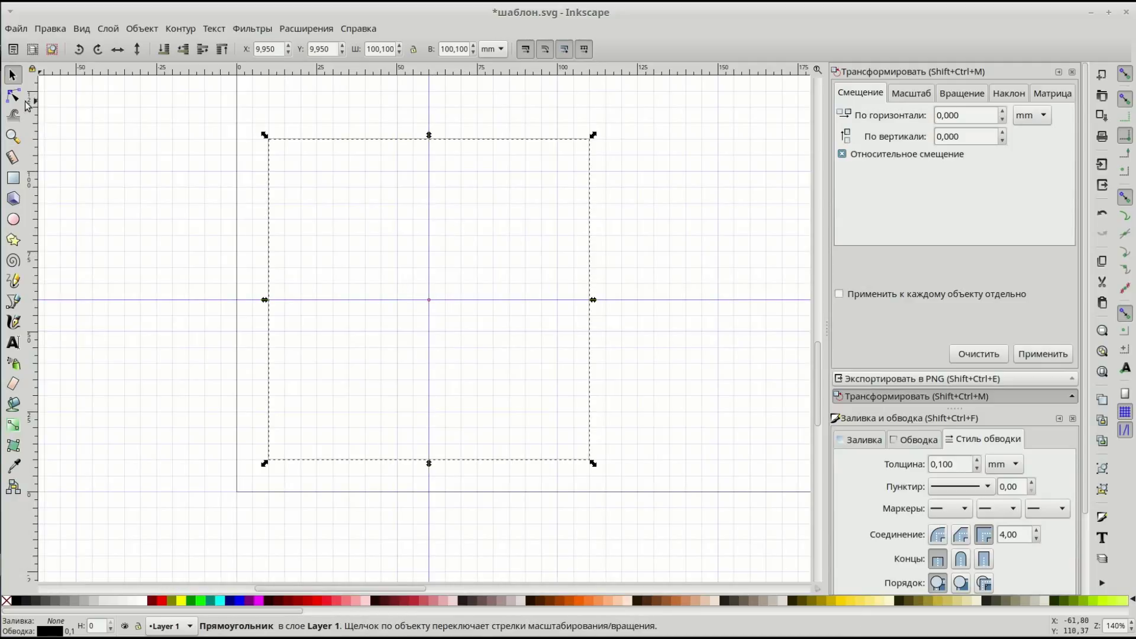
click(13, 219)
drag(349, 235, 497, 381)
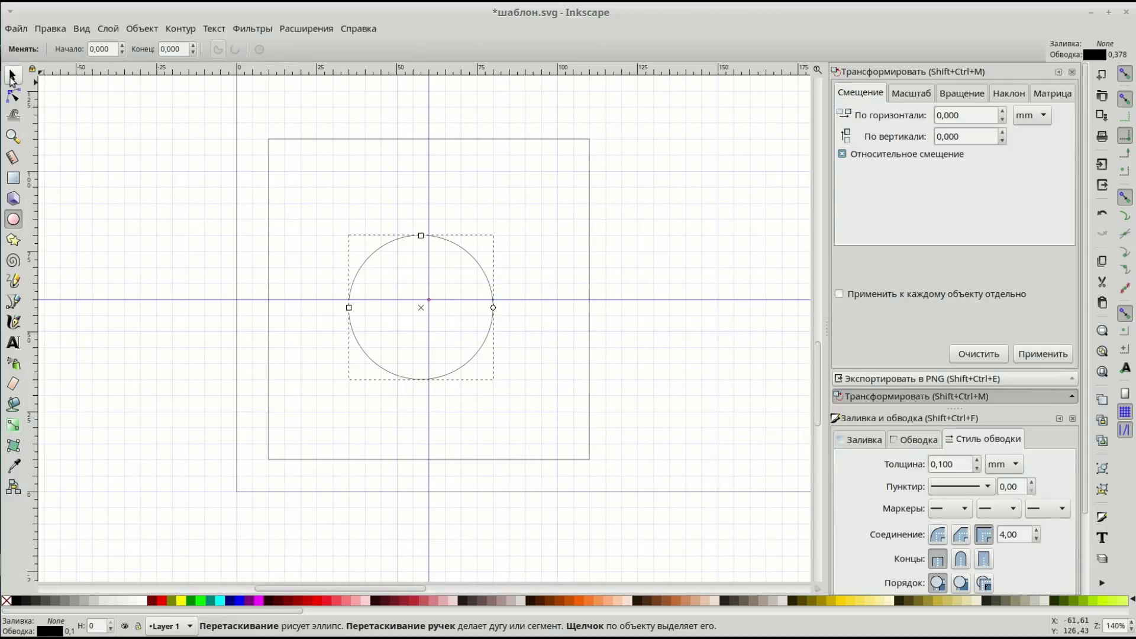
Resize the circle to 50 mm width and 50 mm height.
click(12, 76)
drag(391, 49, 354, 47)
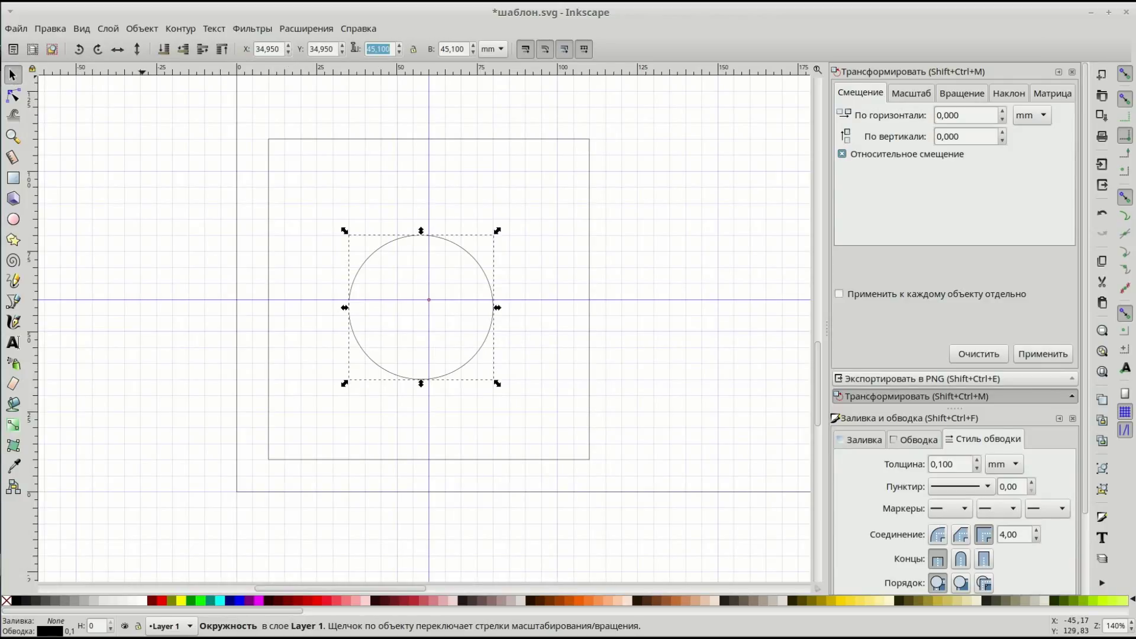
text(50)
key(Return)
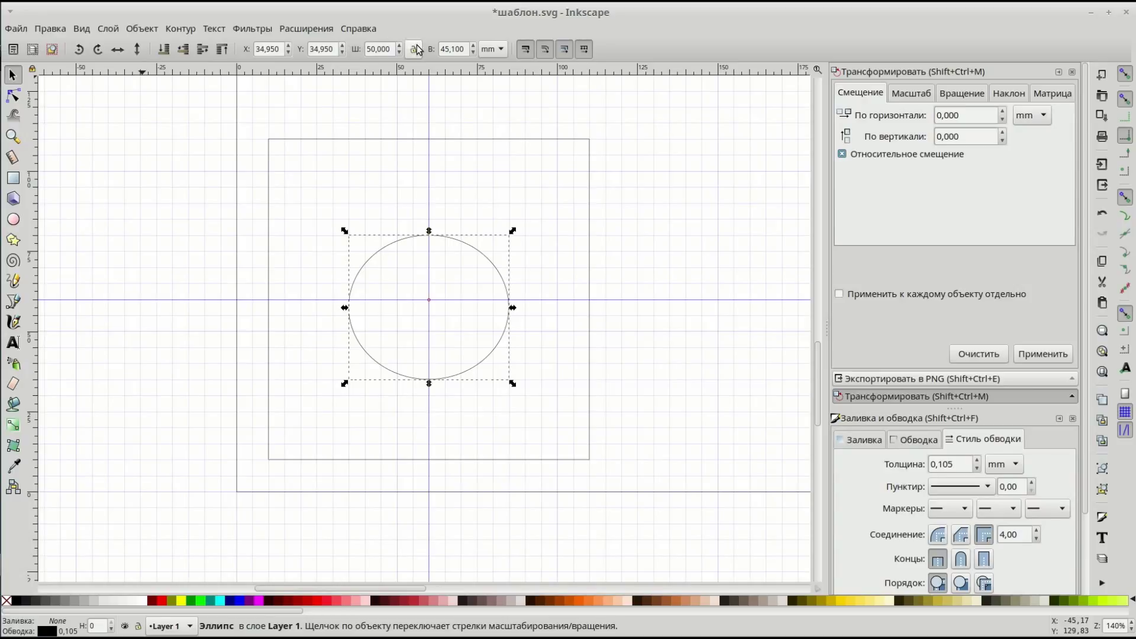
drag(465, 49, 444, 48)
text(50)
key(Return)
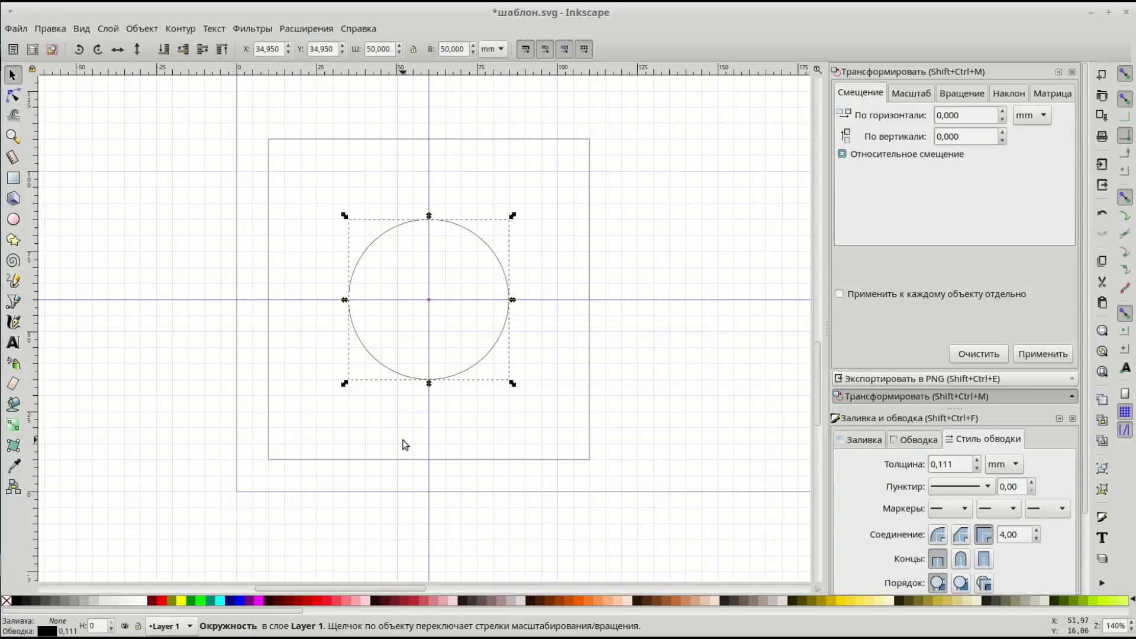
Snap the circle's centre onto the guide crossing at X 35, Y 35 mm.
drag(489, 355, 201, 355)
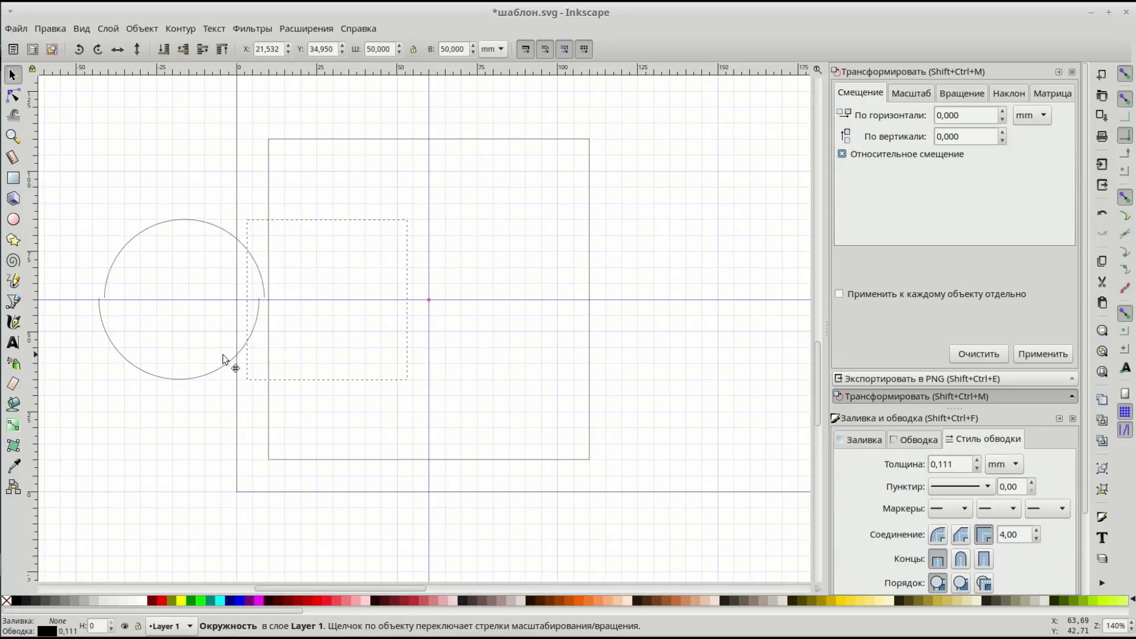
click(201, 355)
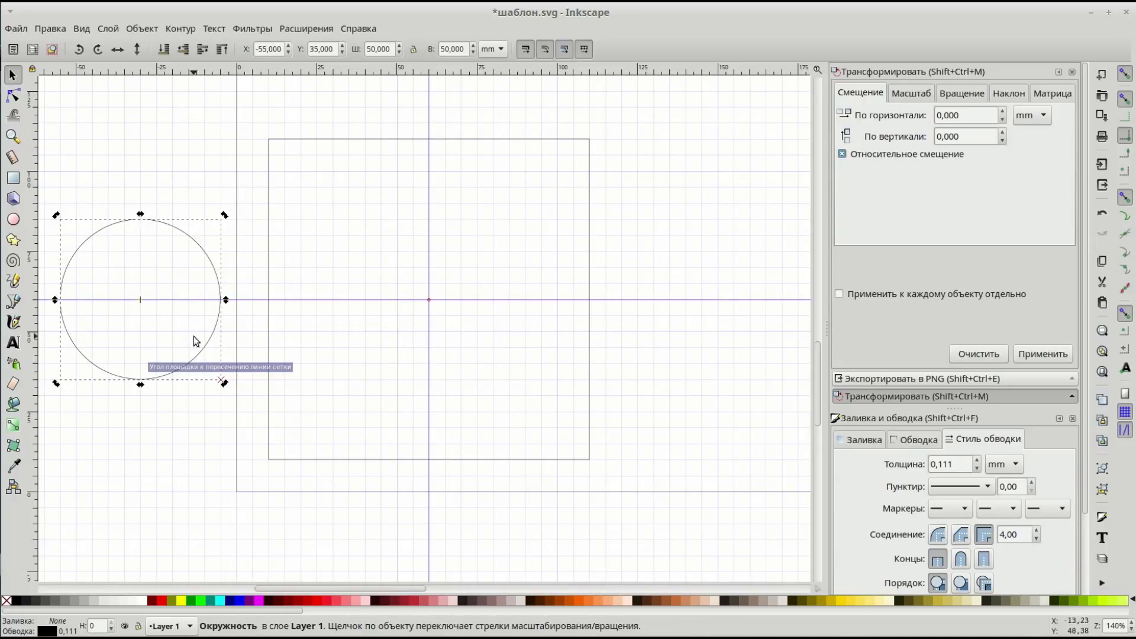
drag(205, 351, 210, 371)
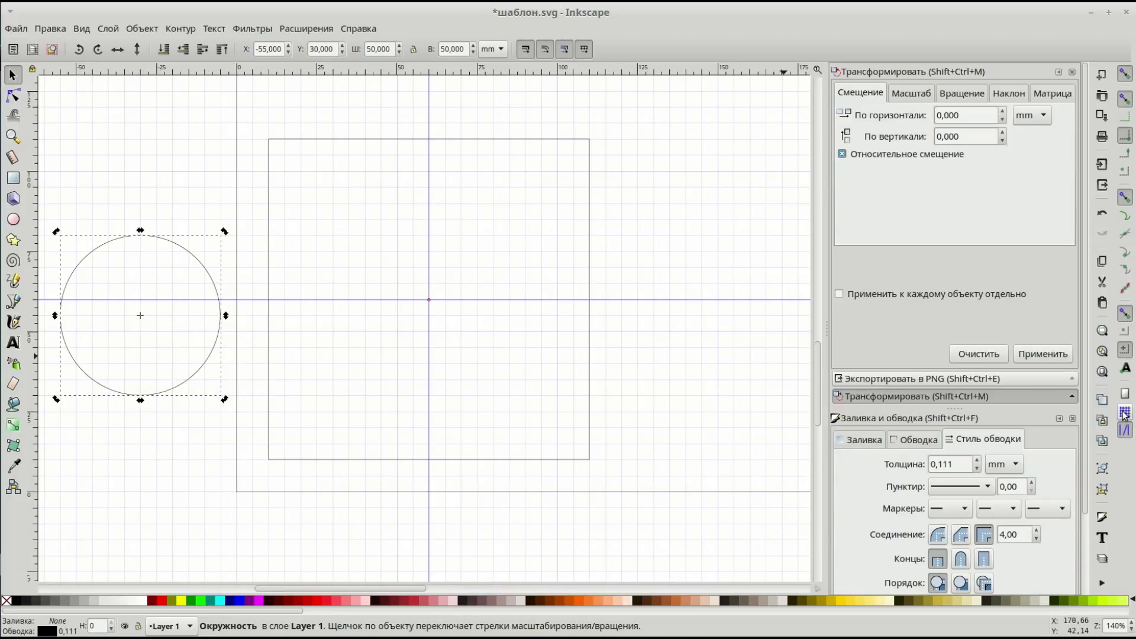
mouse_move(196, 381)
mouse_down()
mouse_move(361, 406)
mouse_move(480, 362)
mouse_up()
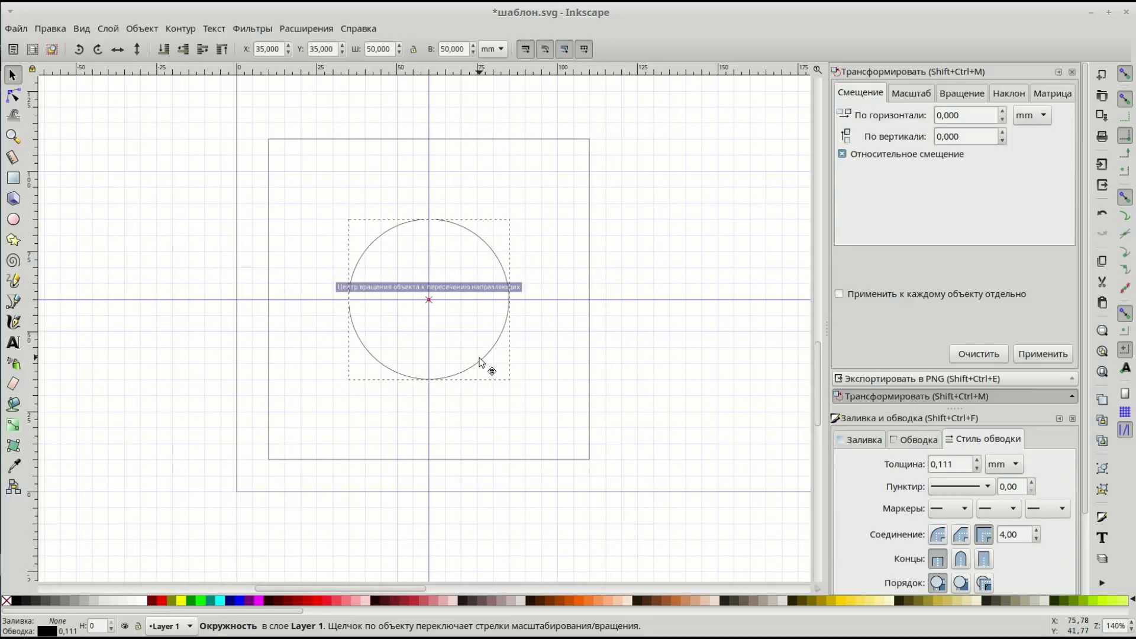
click(715, 417)
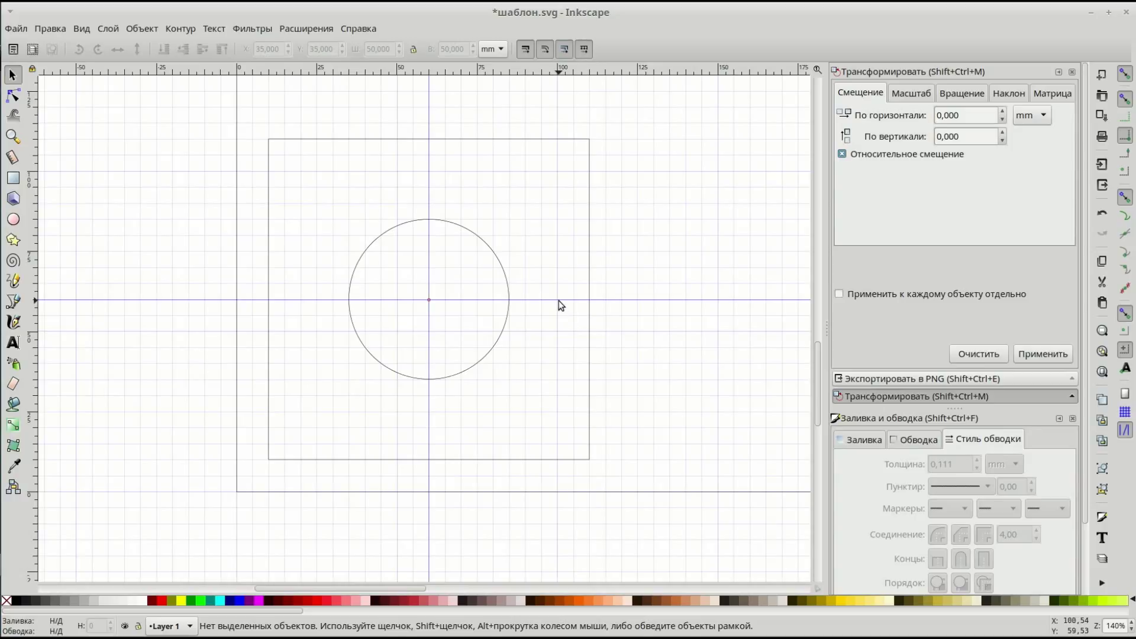
Delete the horizontal and vertical guides and rubber-band select the square and circle.
drag(559, 301, 589, 109)
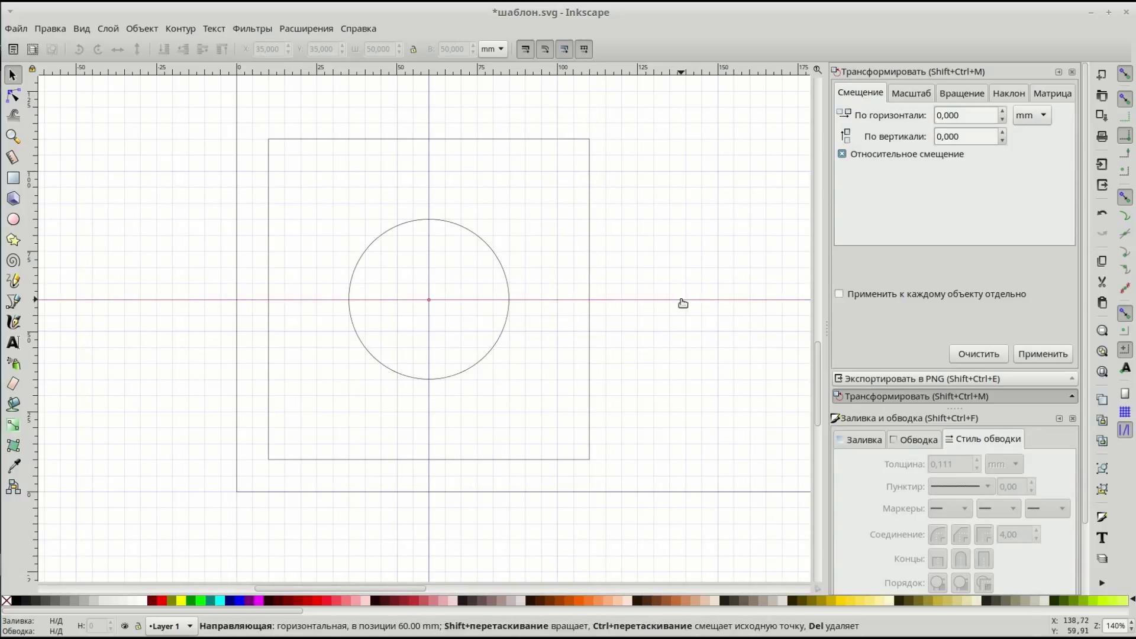
drag(681, 303, 673, 58)
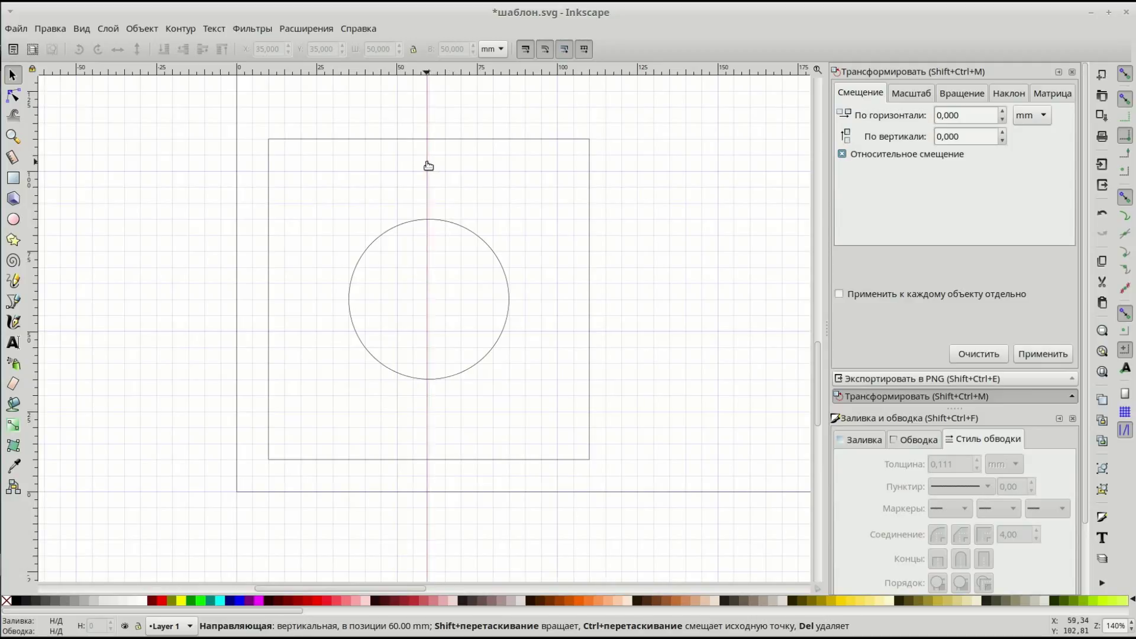
key(Delete)
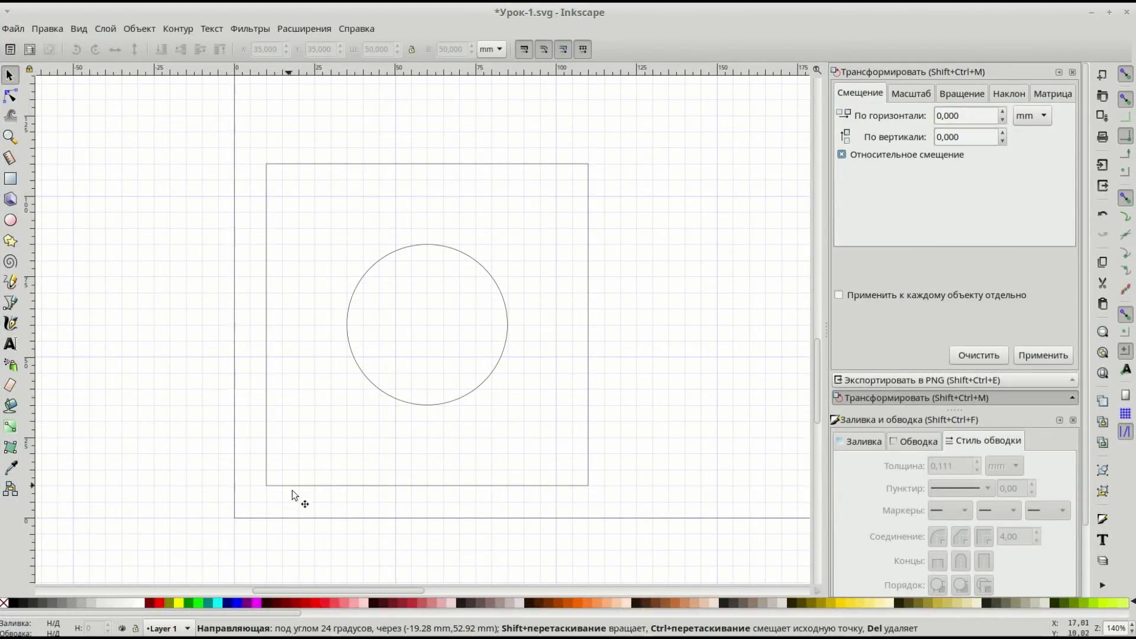
mouse_move(668, 522)
mouse_down()
mouse_move(233, 205)
mouse_move(178, 123)
mouse_up()
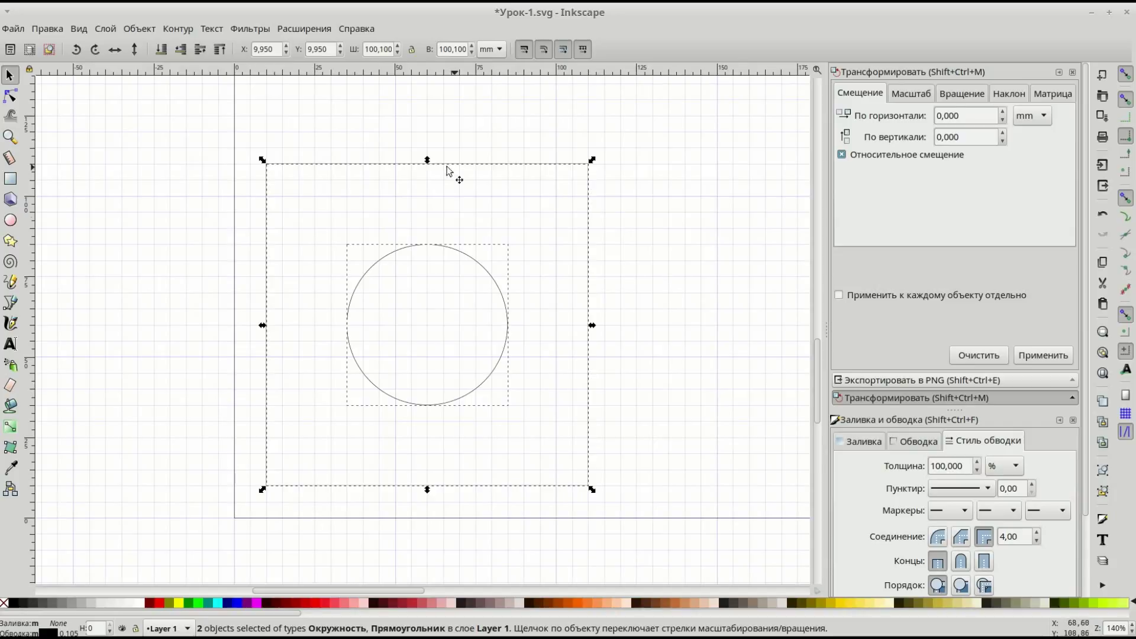
Browse the Path and Extensions menus without applying anything.
click(178, 29)
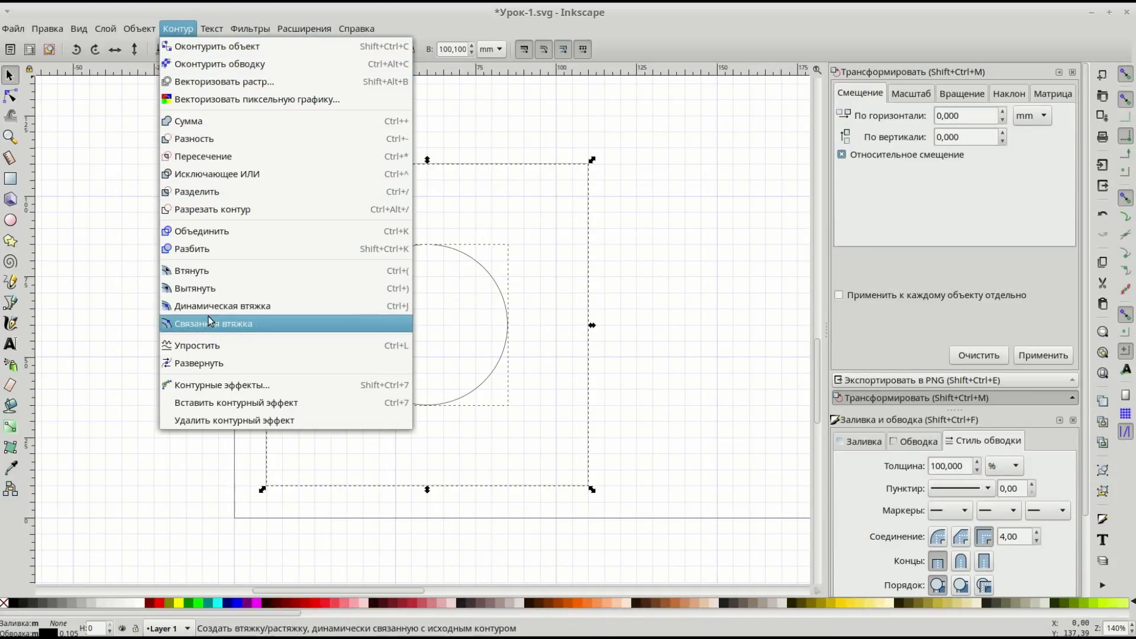
click(178, 28)
click(302, 28)
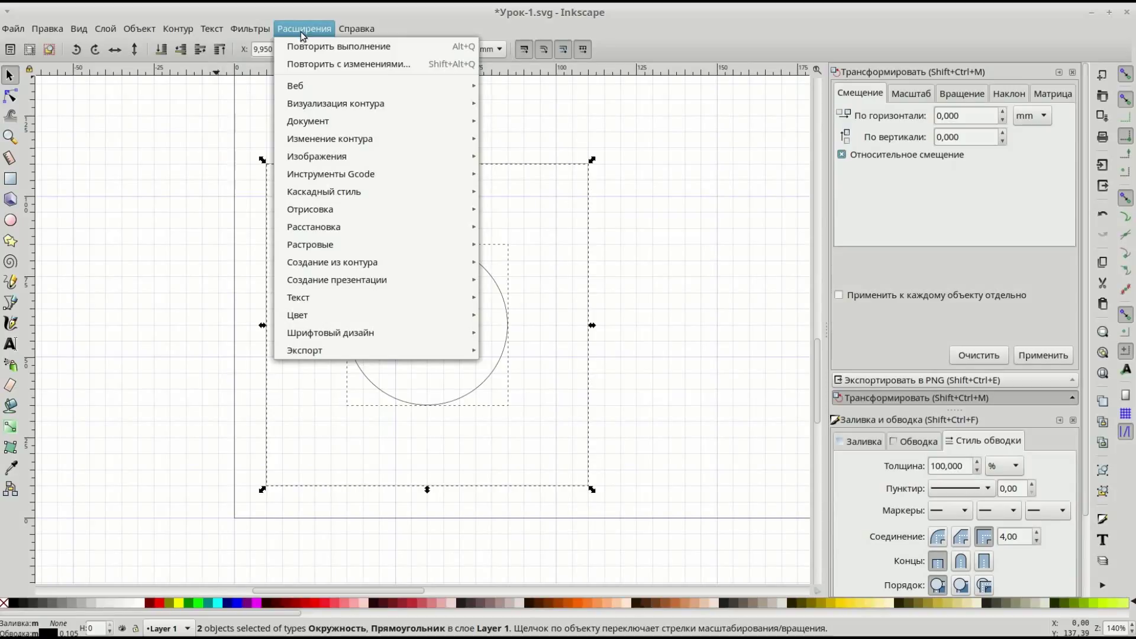
mouse_move(330, 174)
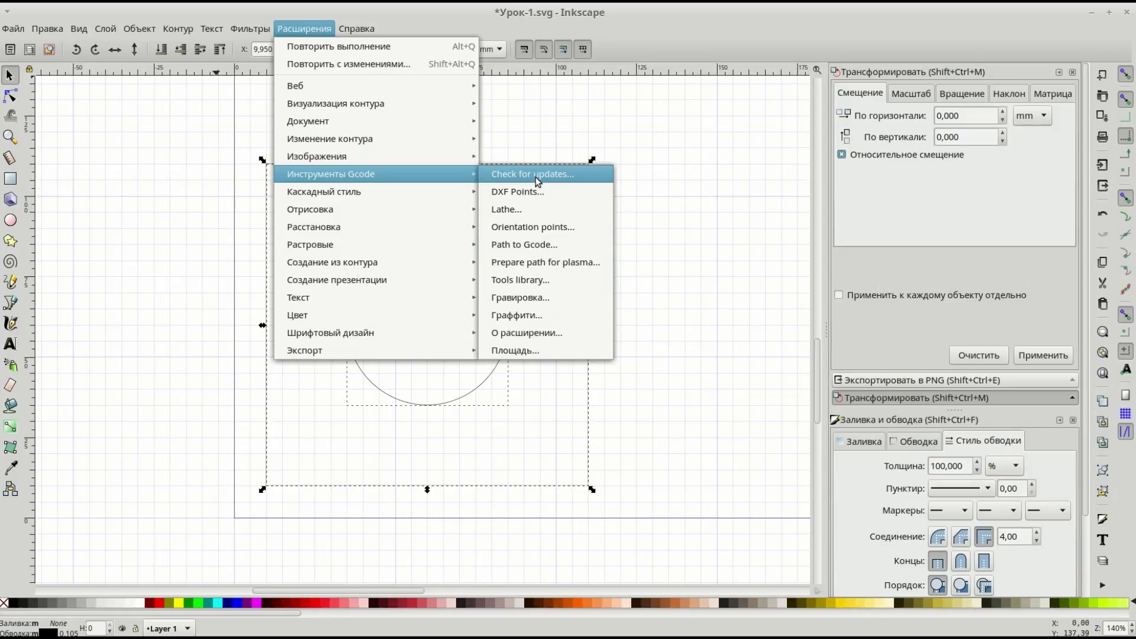
click(680, 227)
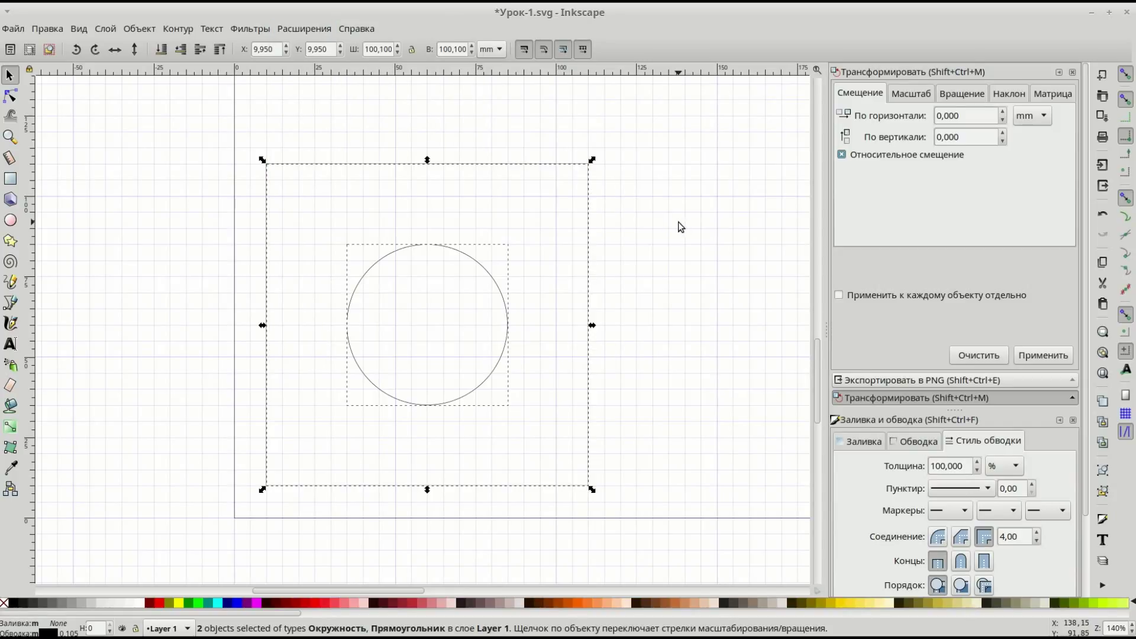
click(661, 249)
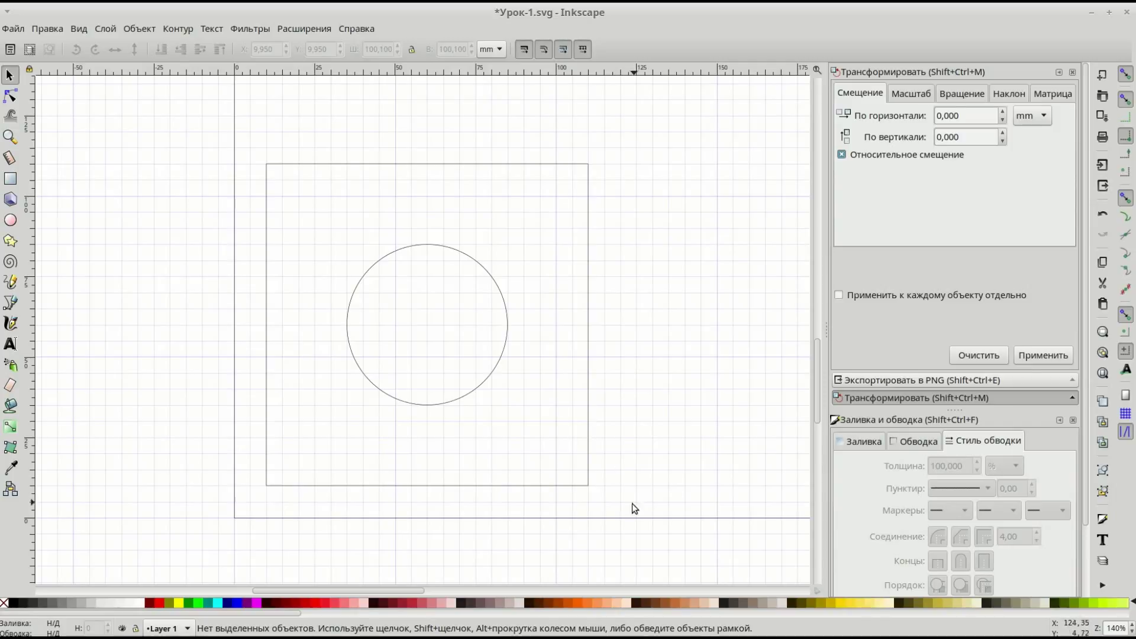
Select the square and circle and combine them into one path.
drag(632, 504, 180, 108)
click(178, 28)
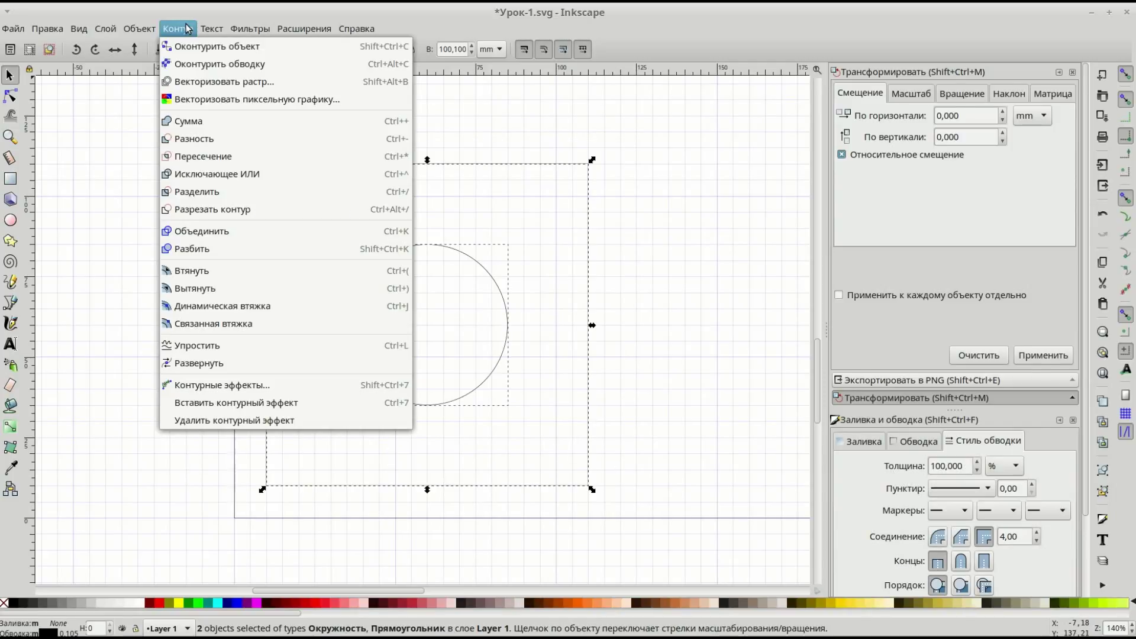
click(213, 233)
click(537, 371)
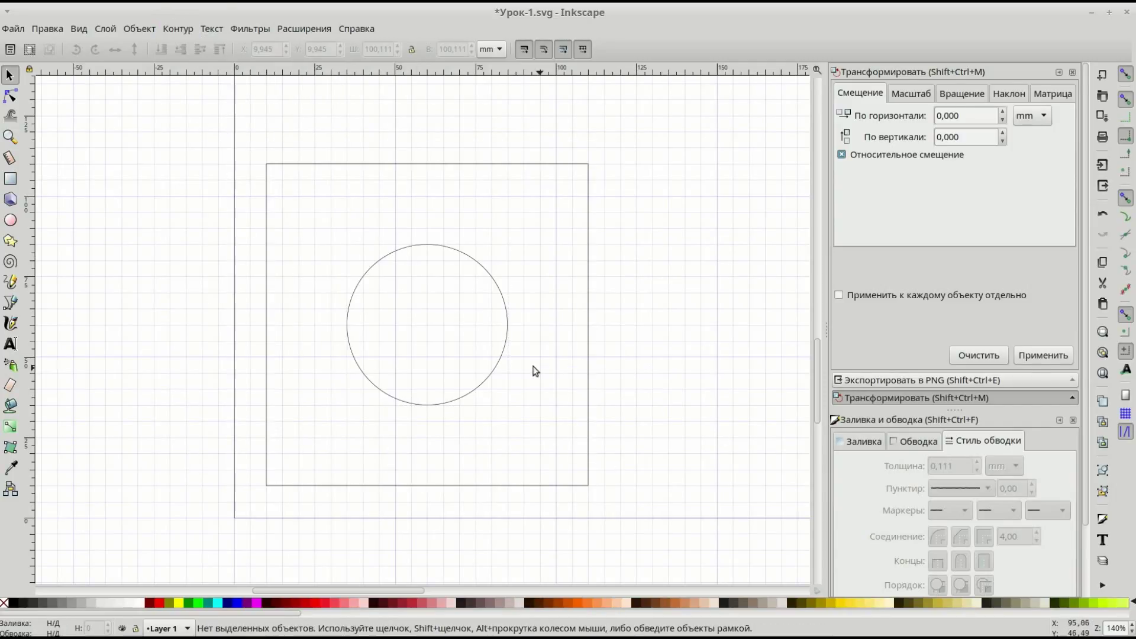
Move the combined path so its corner snaps to X 10, Y 10 mm.
mouse_move(507, 367)
mouse_down()
mouse_move(512, 318)
mouse_move(515, 355)
mouse_up()
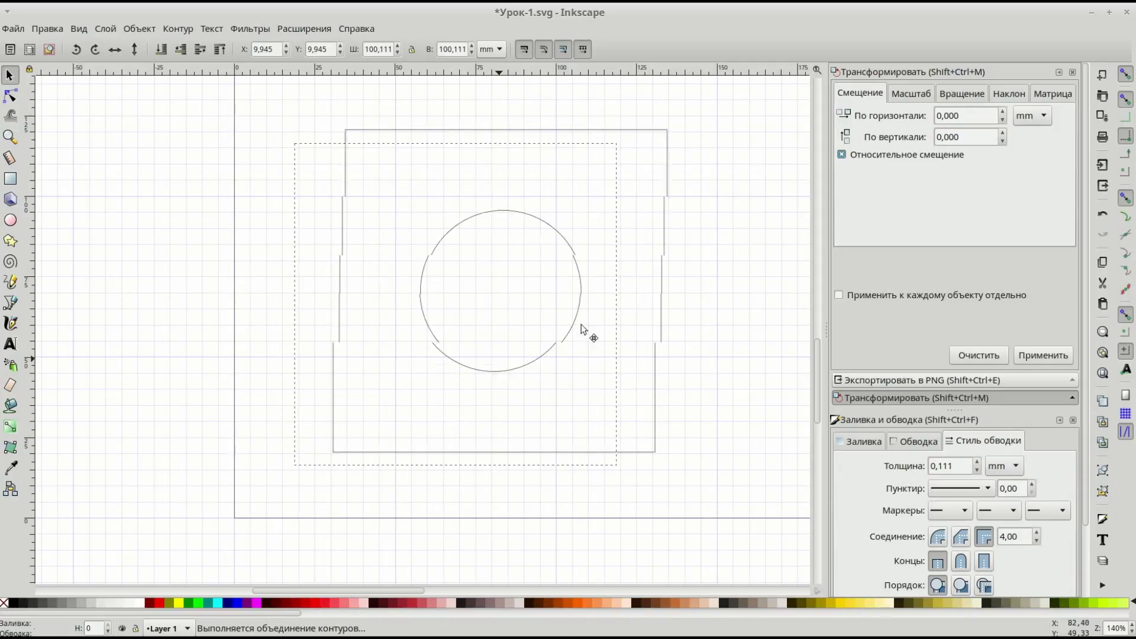
click(637, 316)
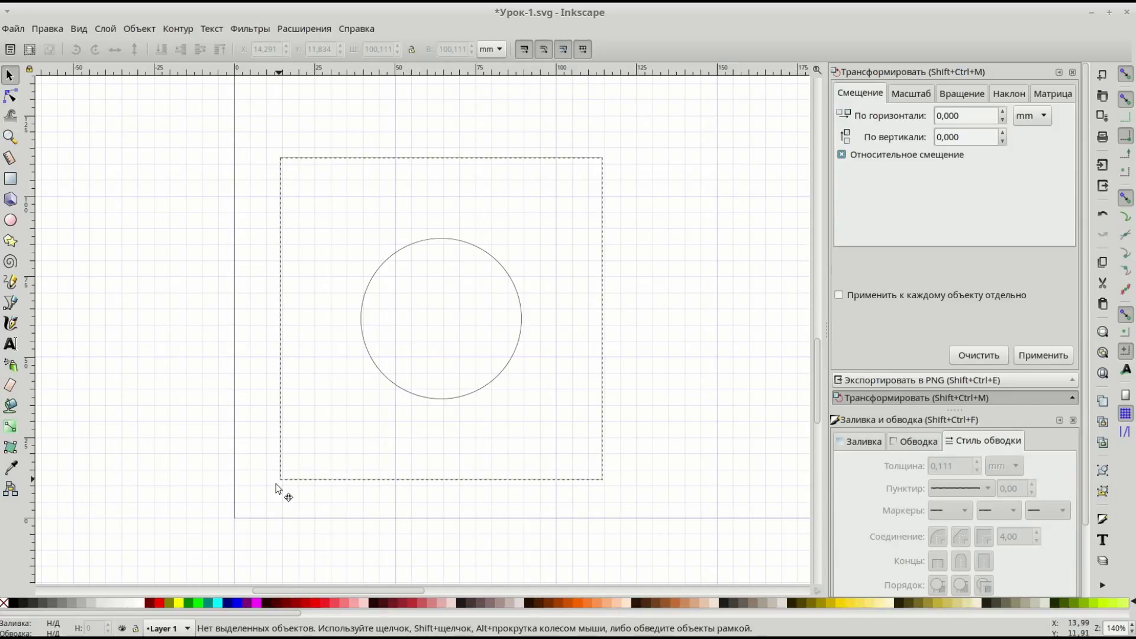
drag(296, 479, 282, 486)
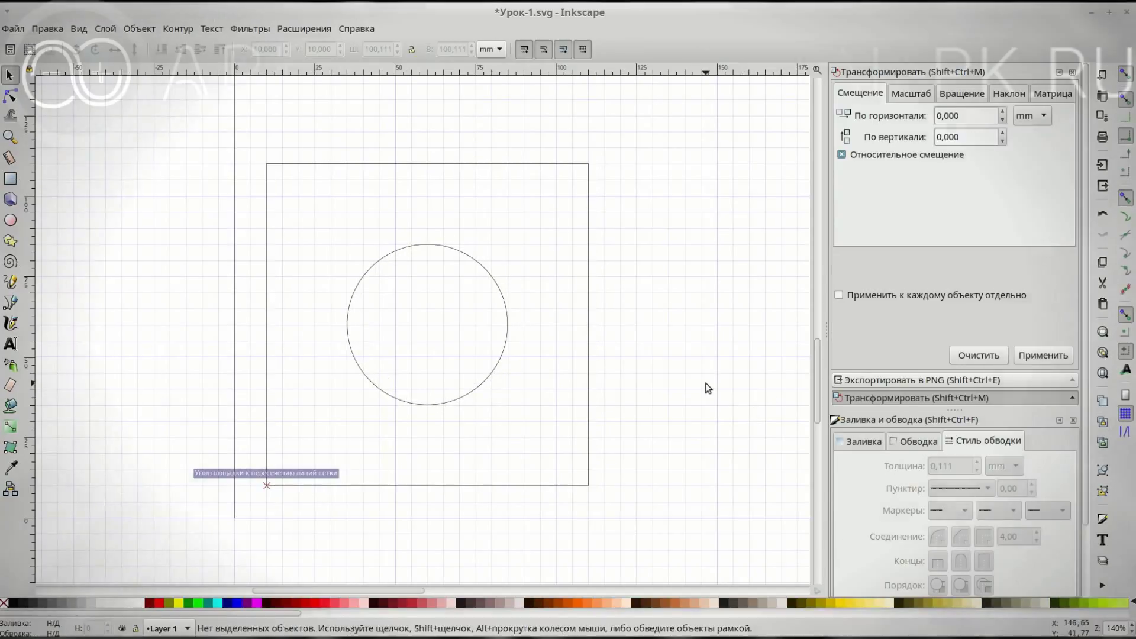